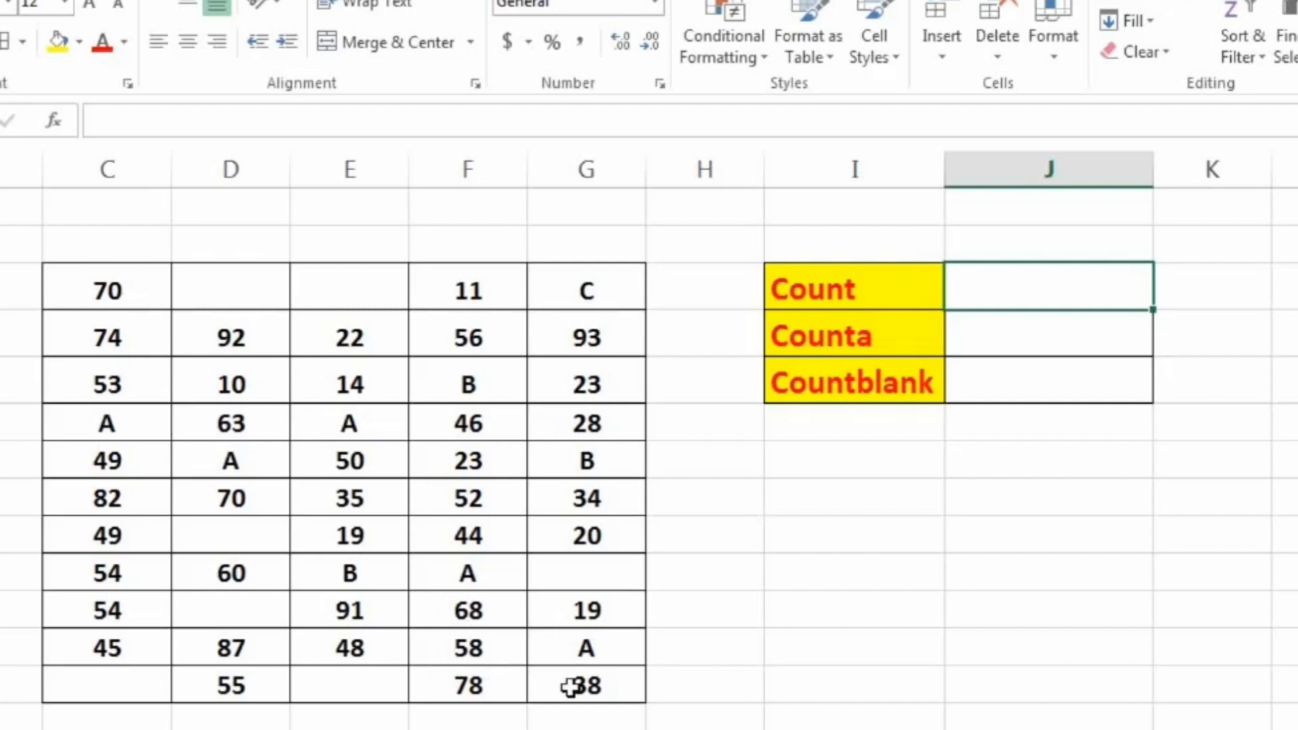
Step: Examine the blank, text and number cells in the data range C3:G13 and the empty Count result cell
left_click(245, 302)
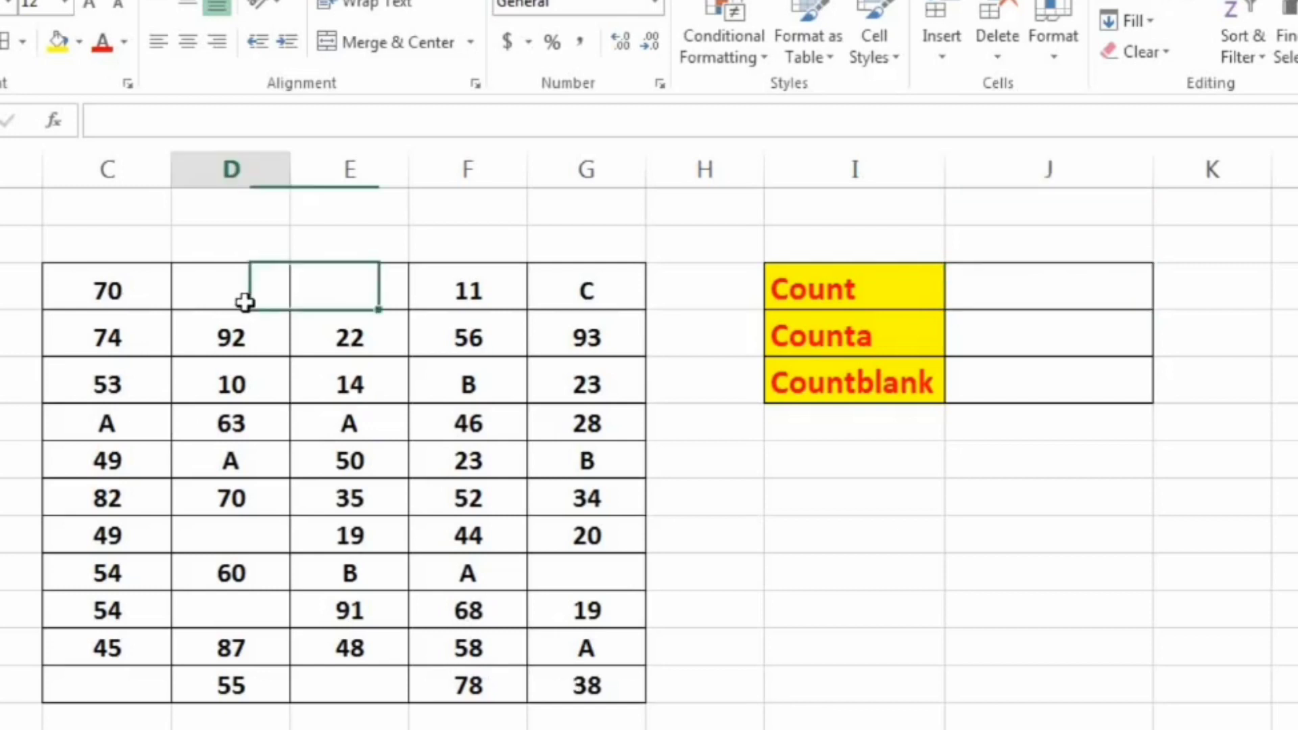
left_click(347, 304)
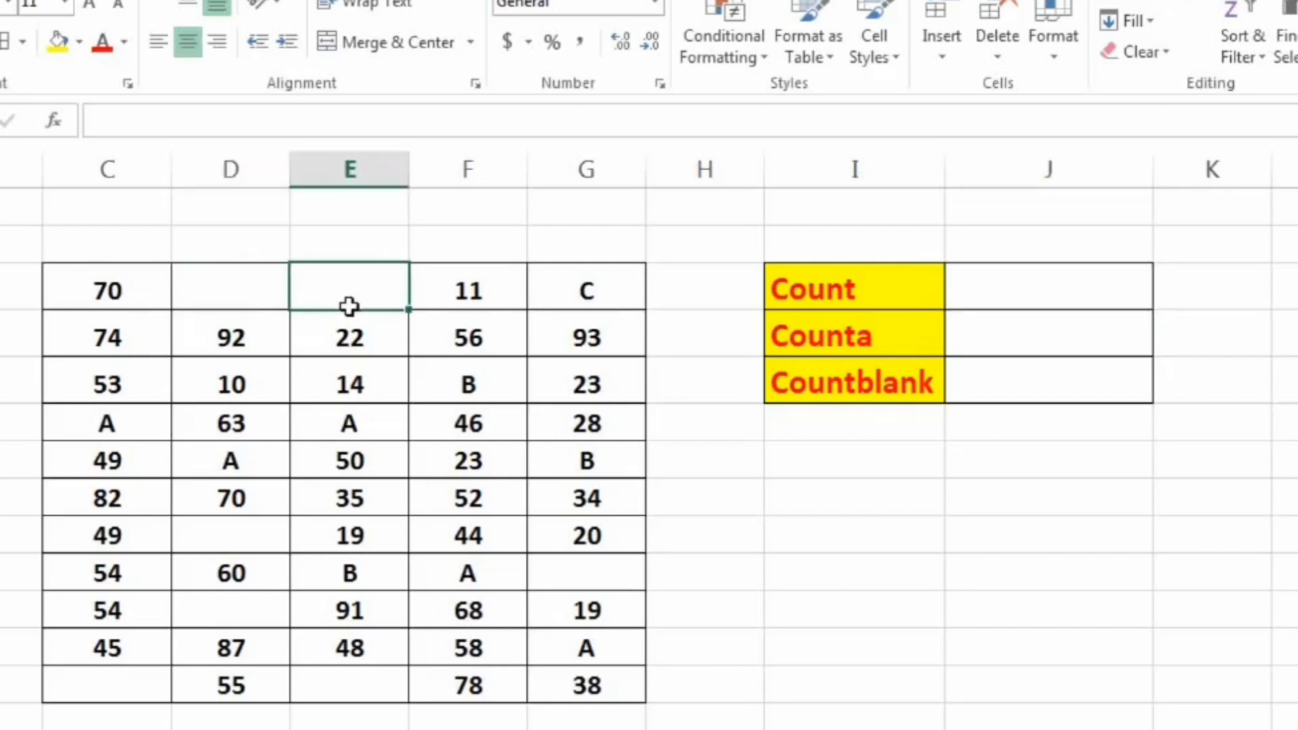
left_click(257, 545)
left_click(250, 615)
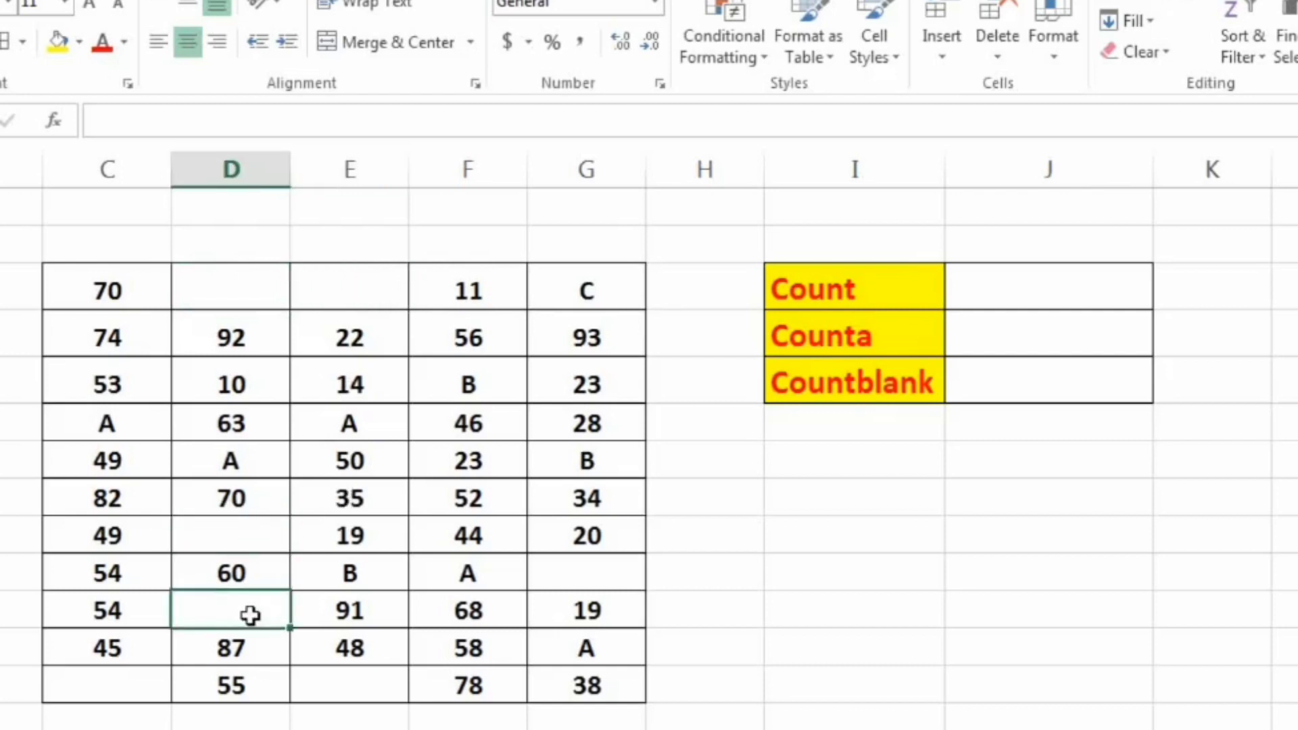
left_click(327, 580)
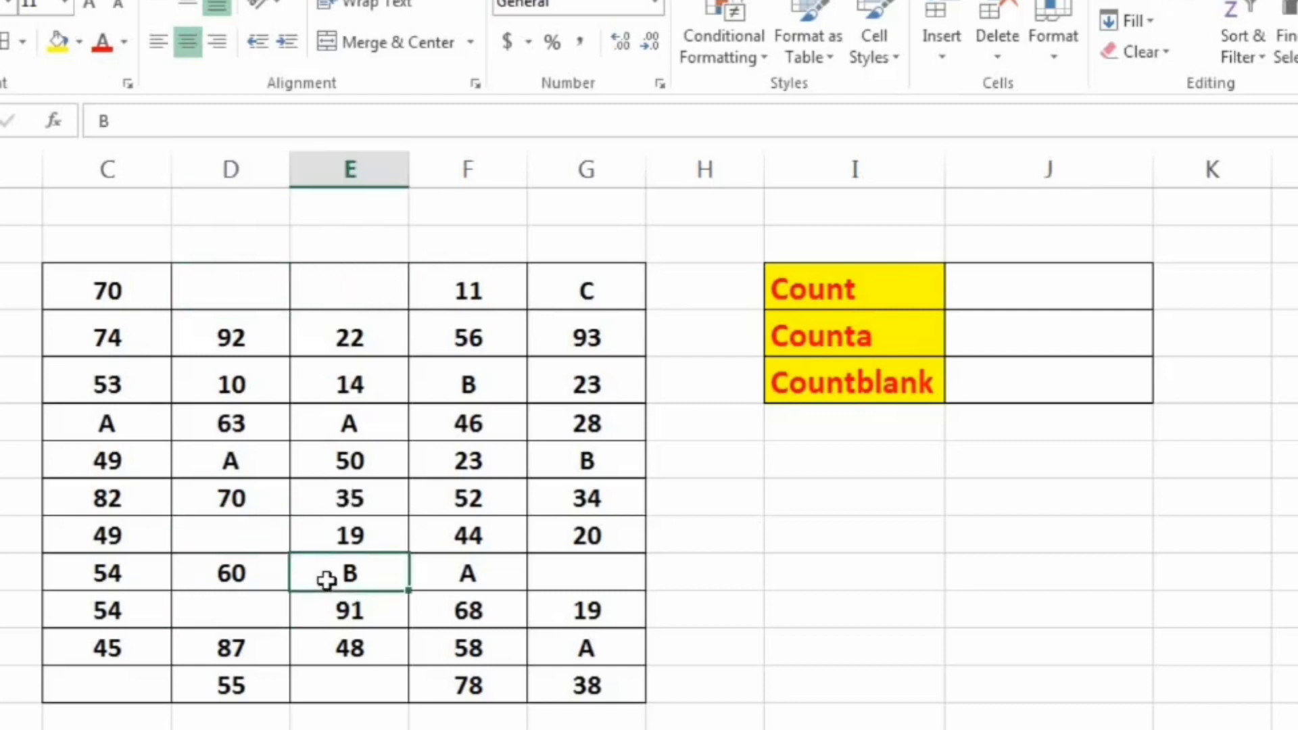
left_click(464, 569)
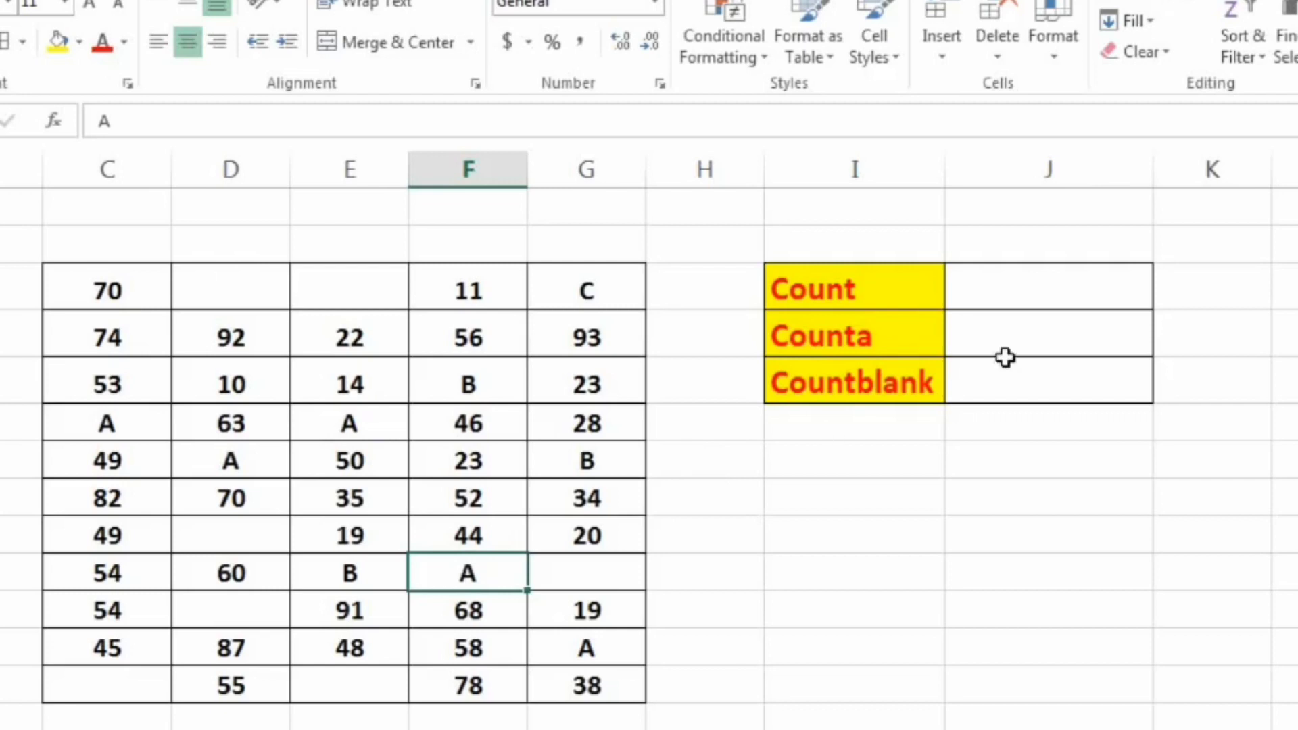
left_click(1022, 299)
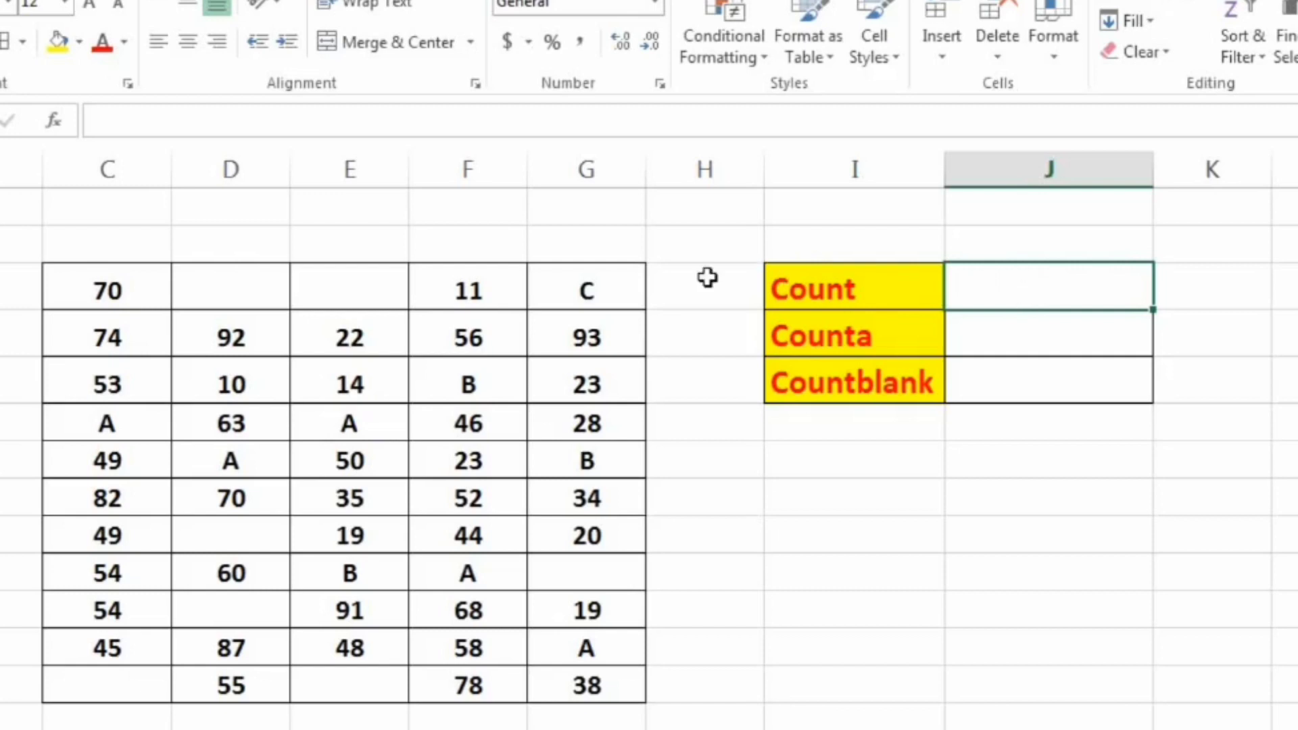
left_click(83, 271)
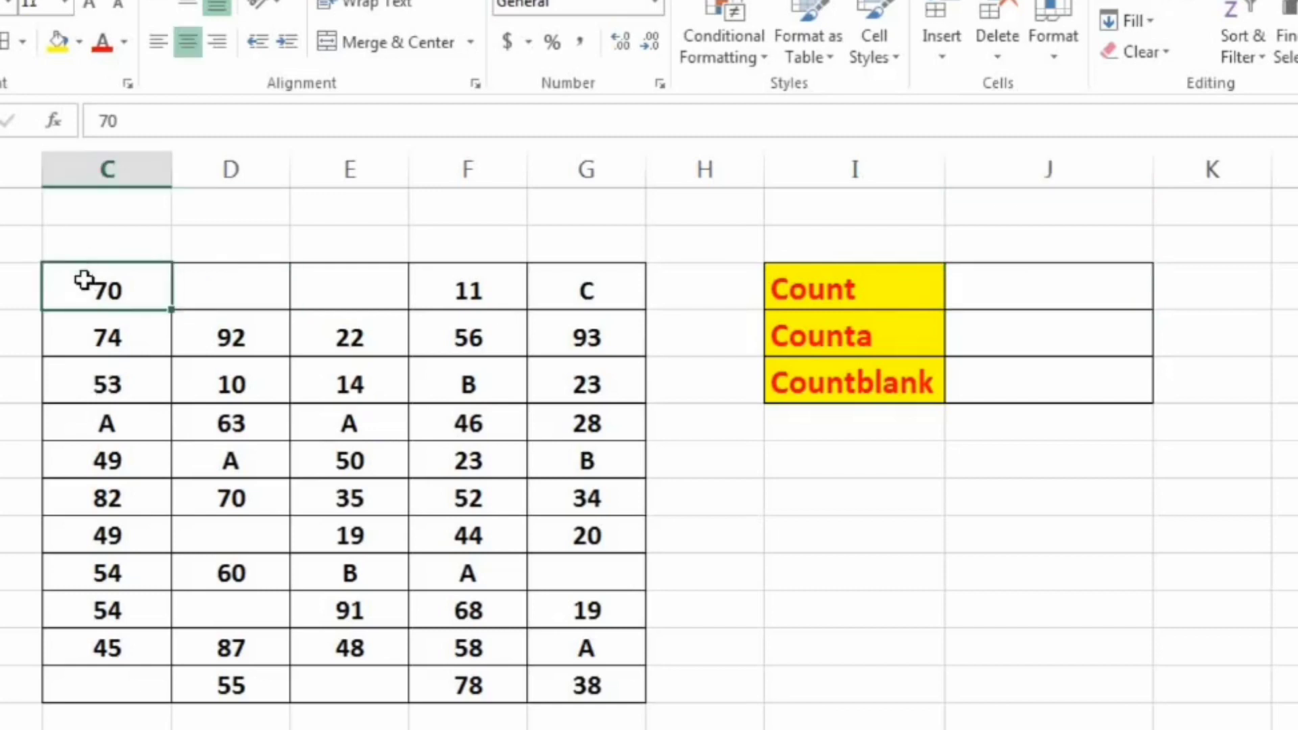
left_click(80, 348)
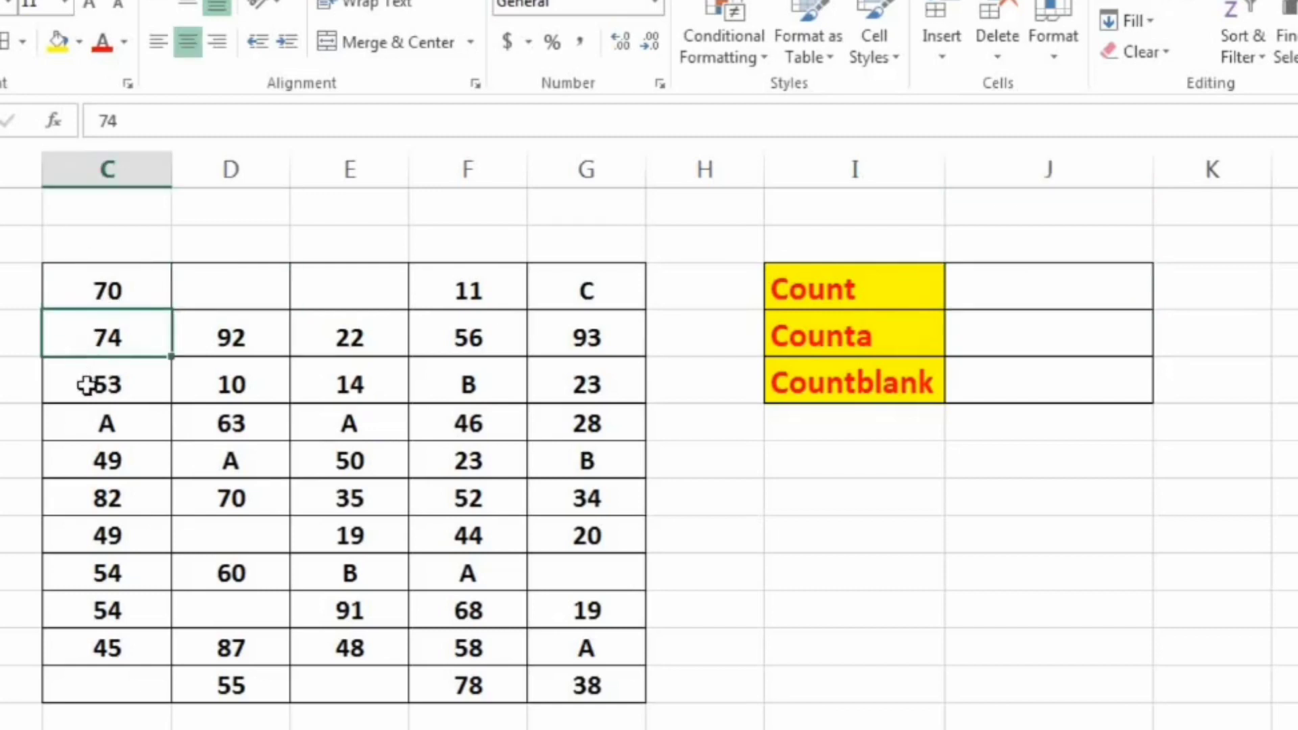
left_click(87, 384)
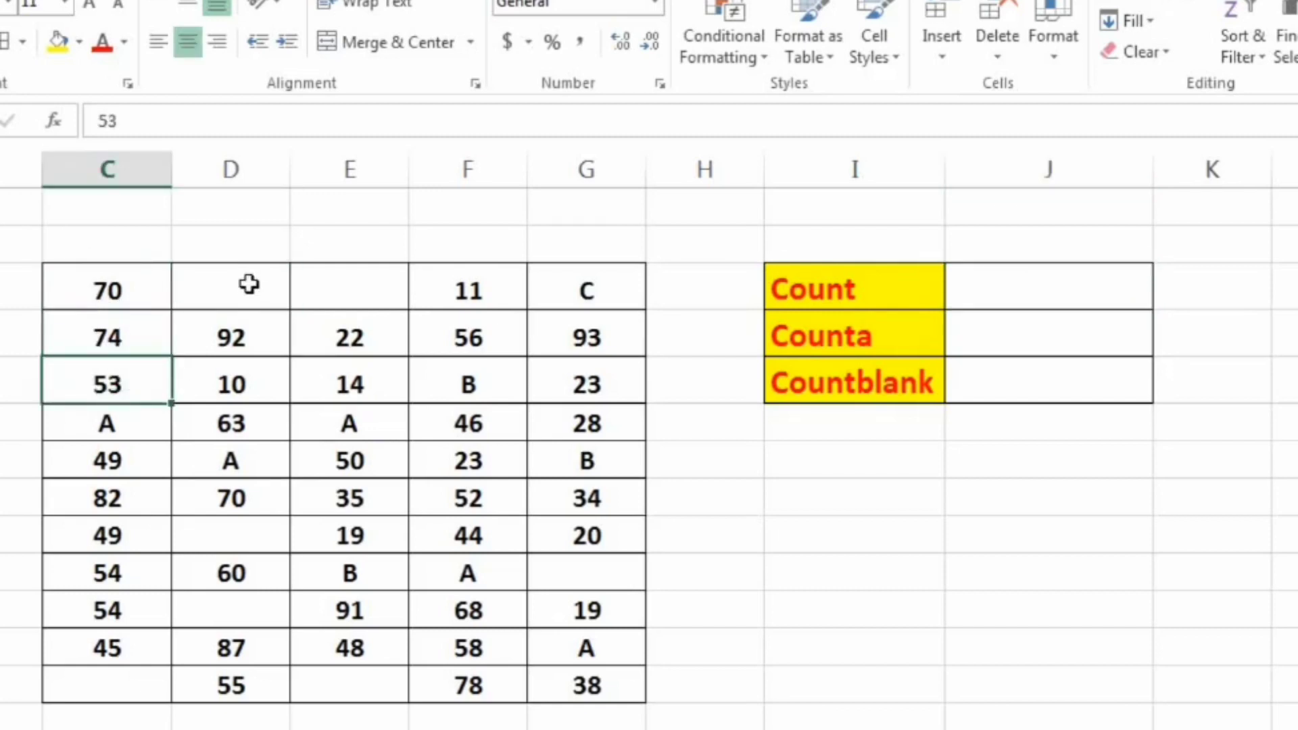
left_click_drag(145, 281, 561, 686)
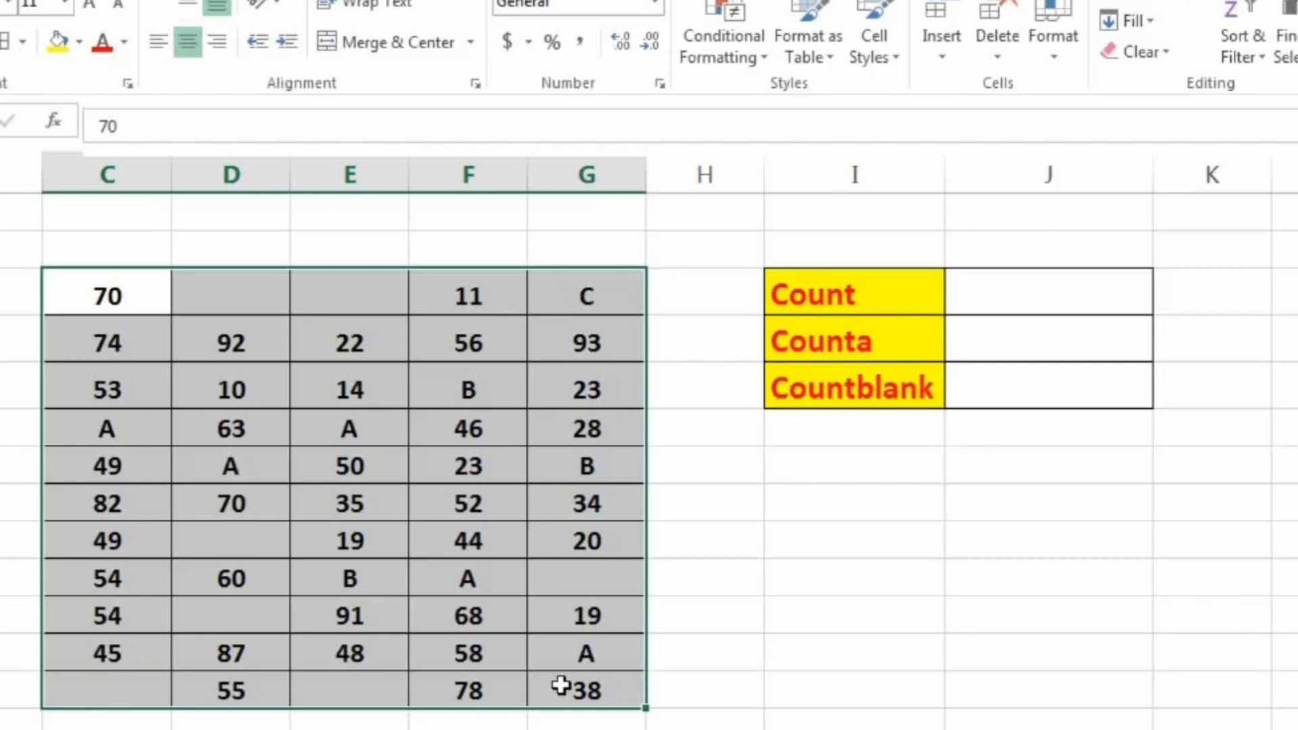
Step: Enter the formula =COUNT(C3:G13) in cell J3, beside the Count label
left_click(1048, 278)
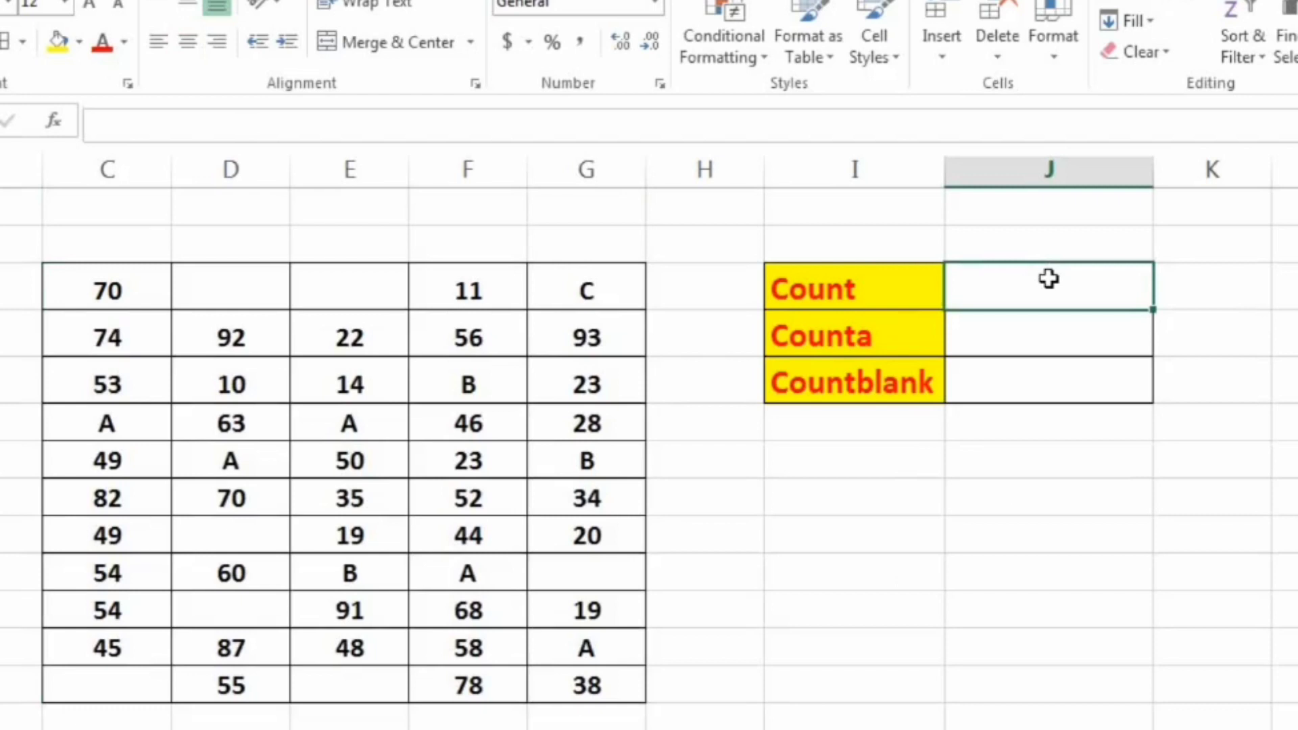
type("=")
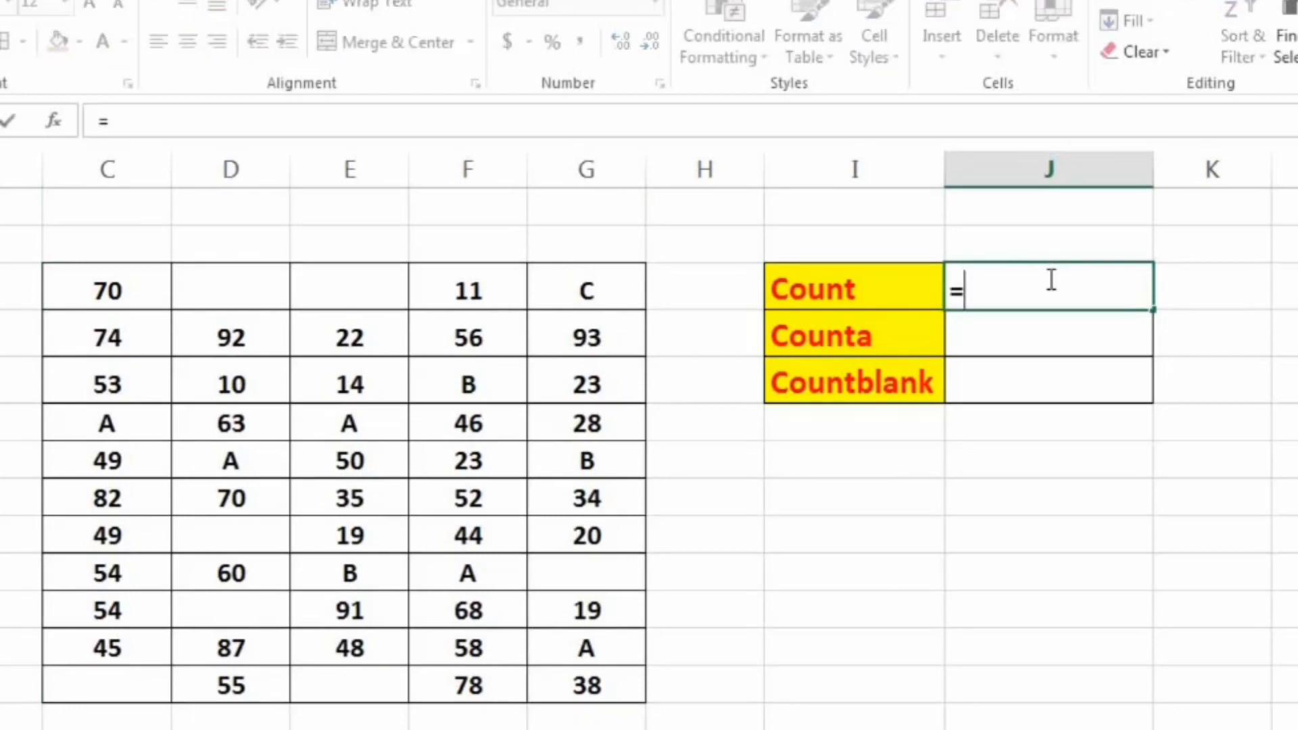
type("c")
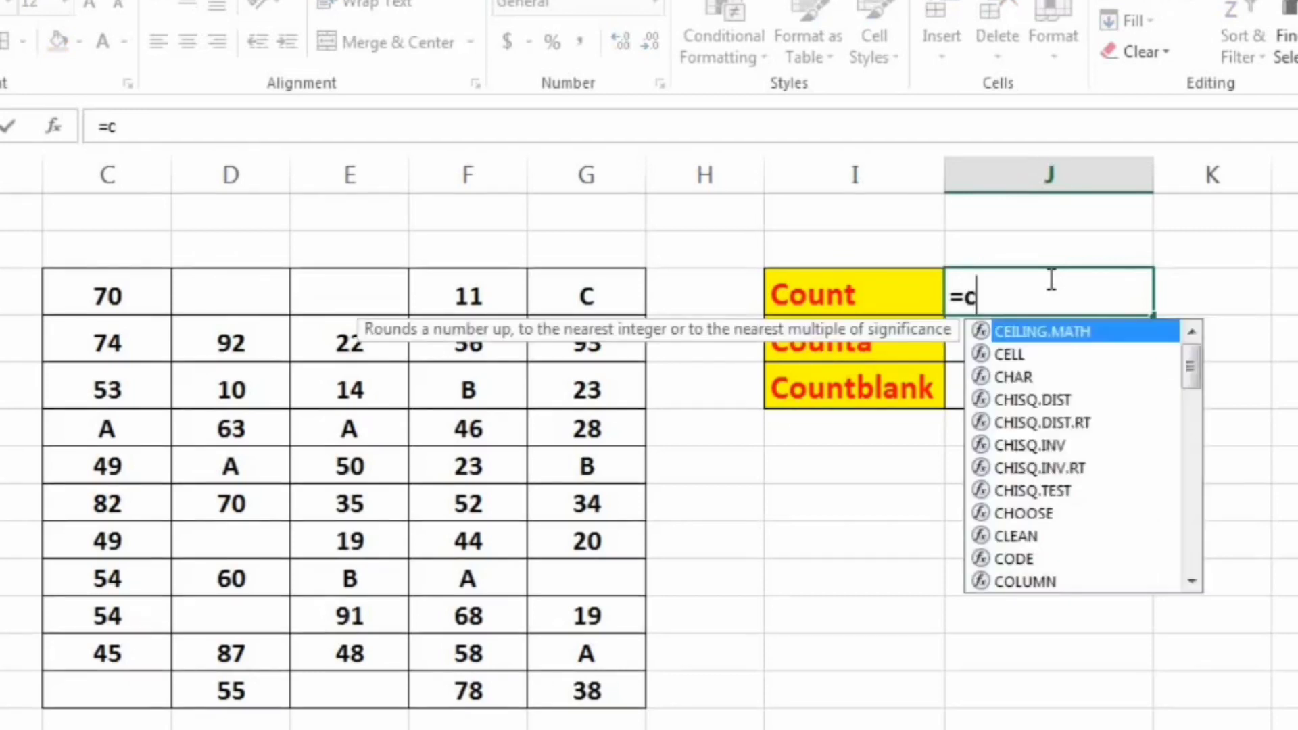
type("ount")
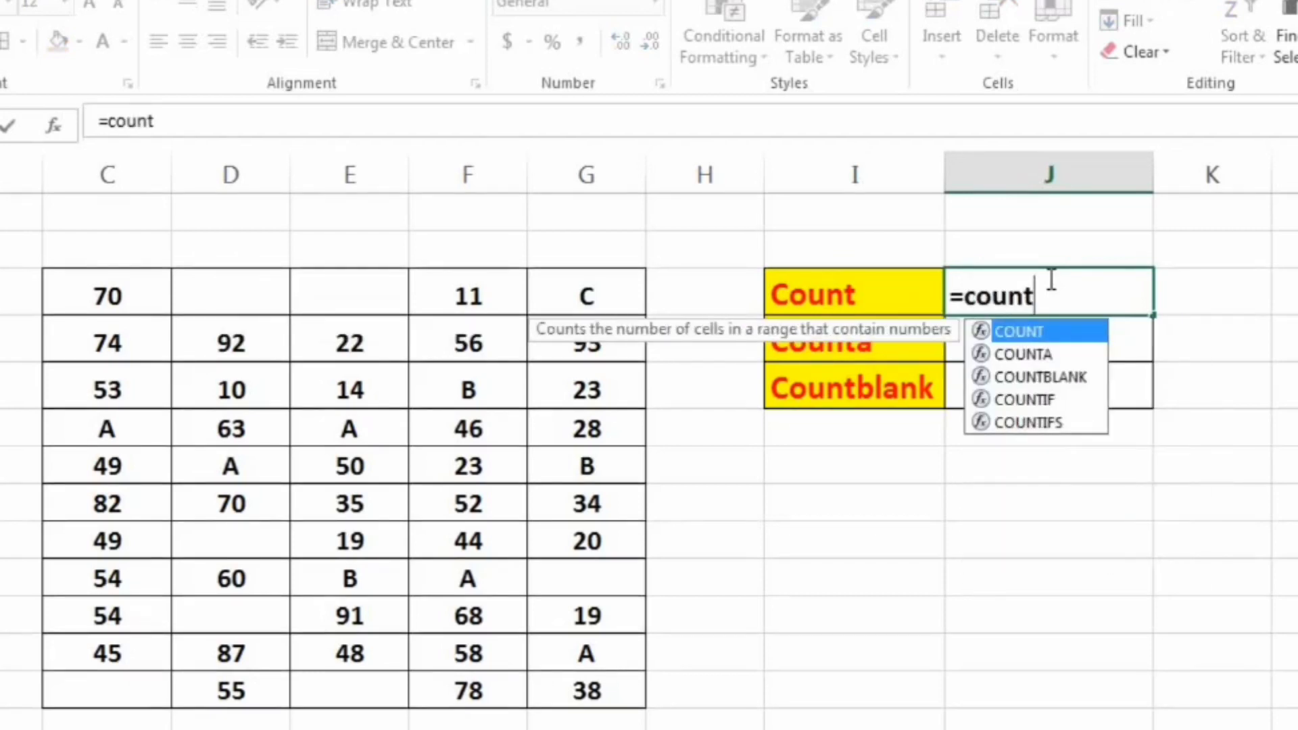
key("Tab")
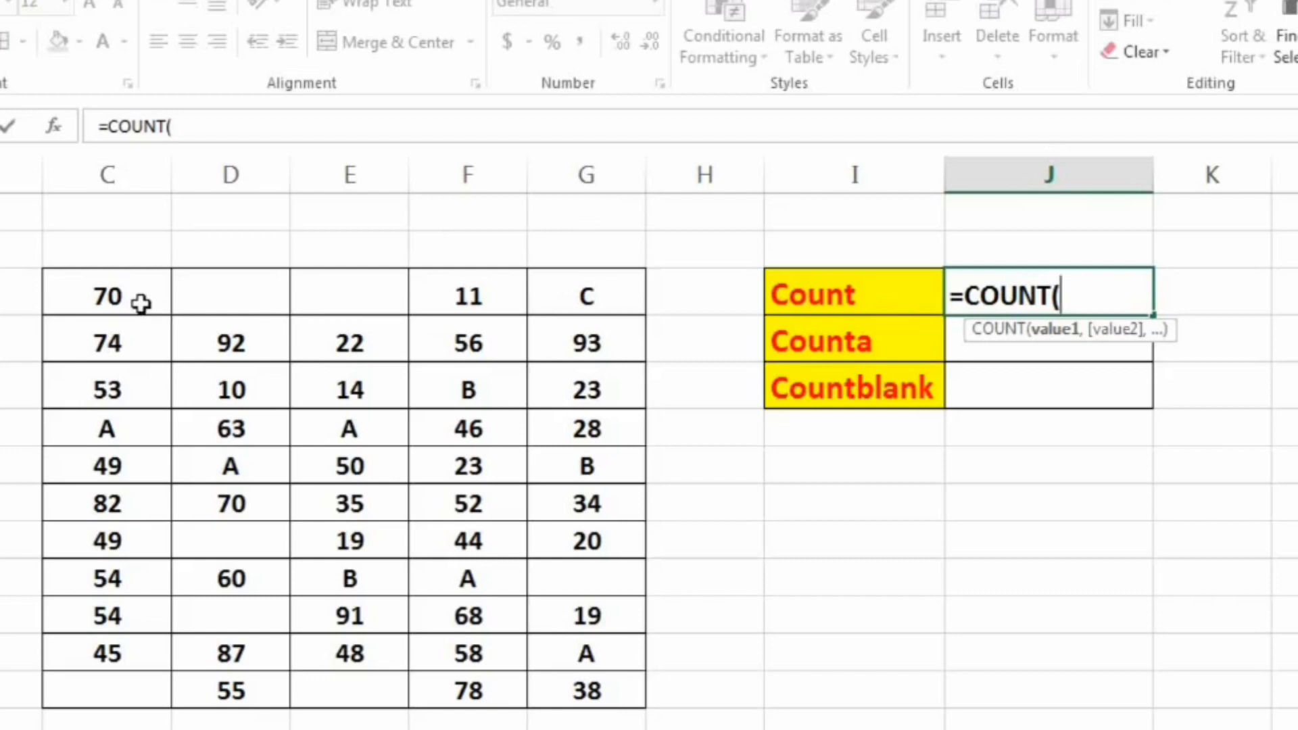
left_click_drag(140, 301, 545, 701)
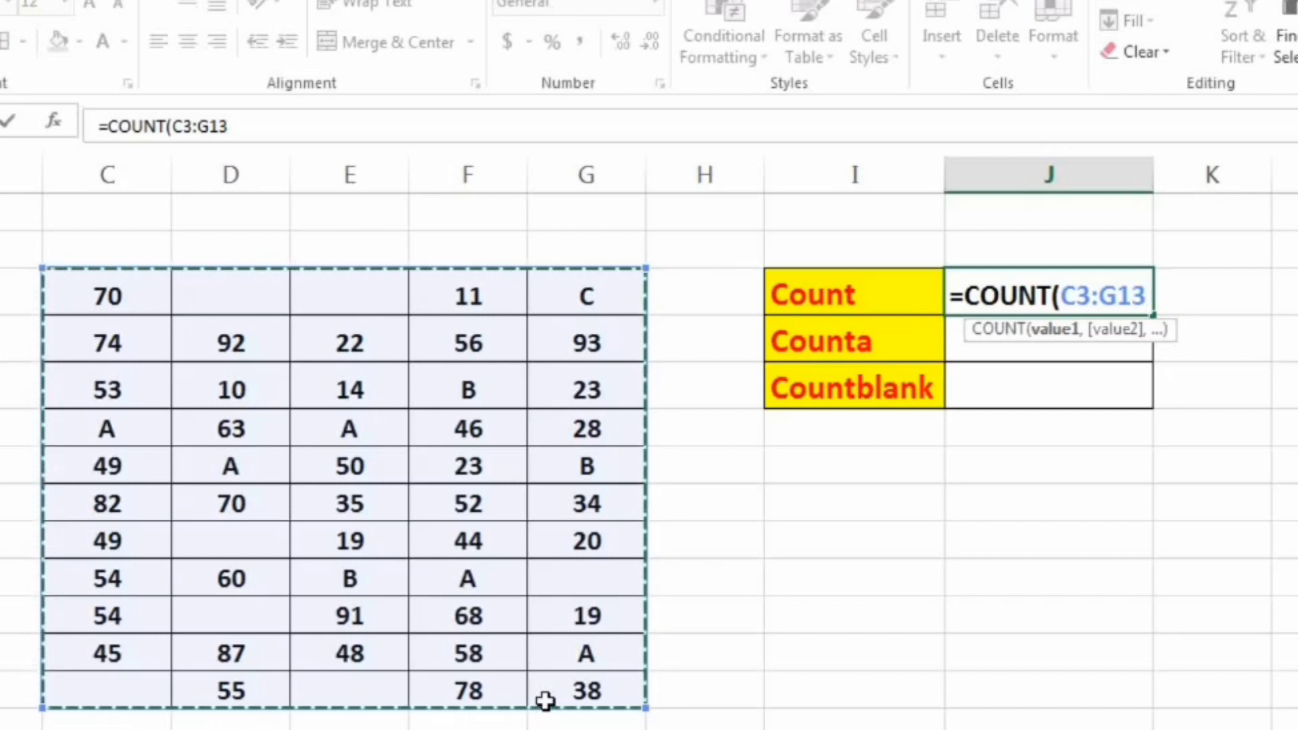
type(")")
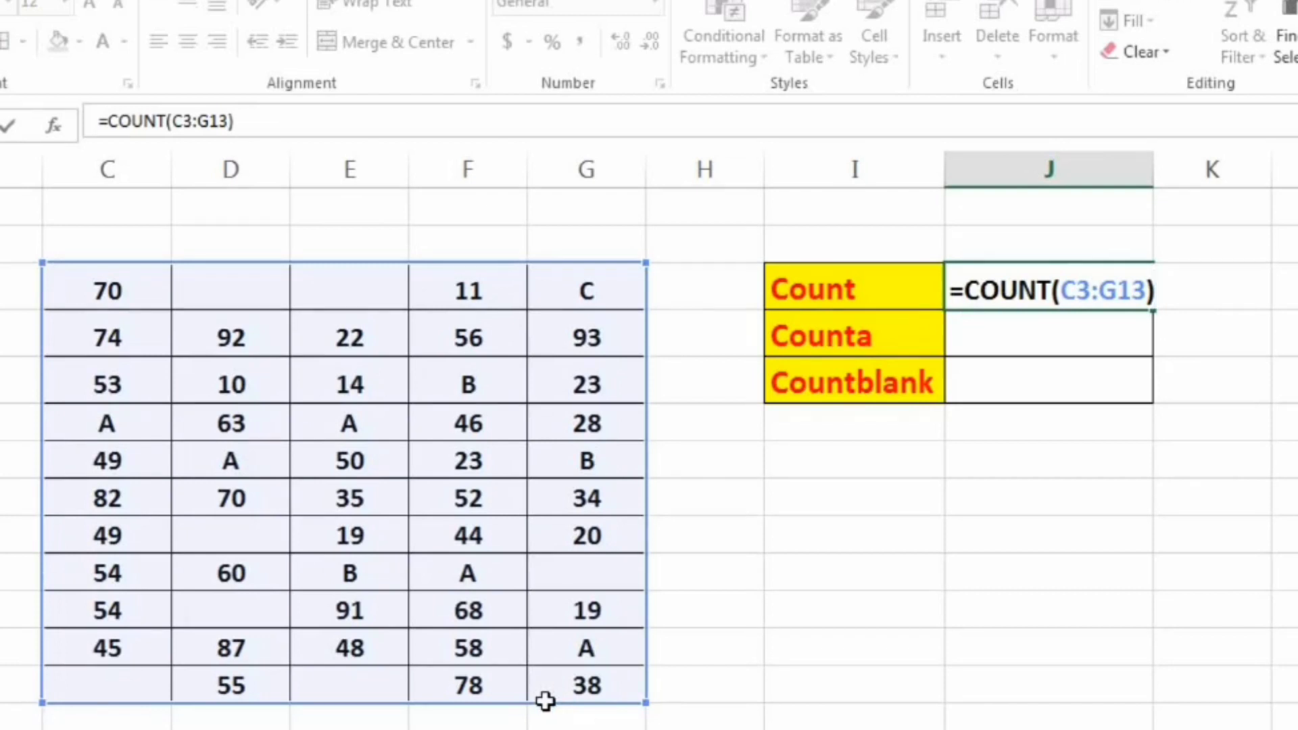
key("Return")
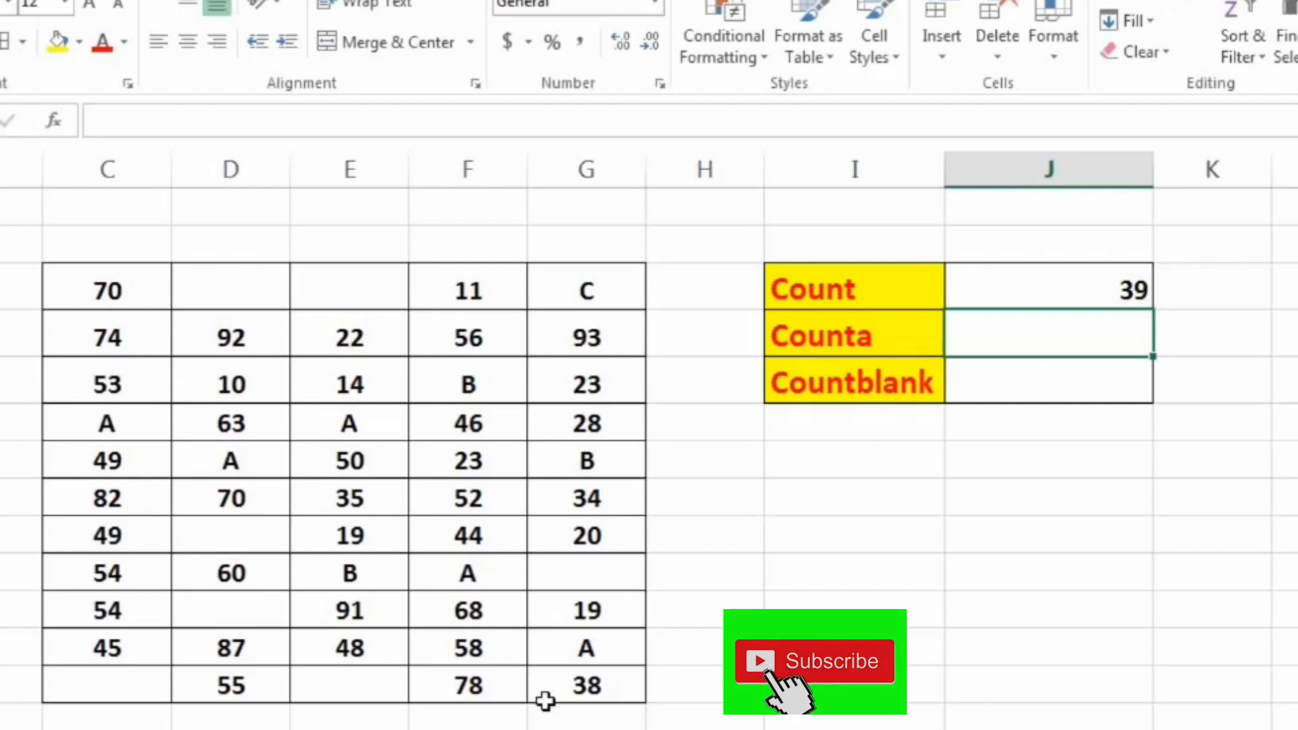
Step: Review the data range C3:G13, its text, number and blank cells in the first row, and the Countblank entry
left_click_drag(105, 292, 571, 693)
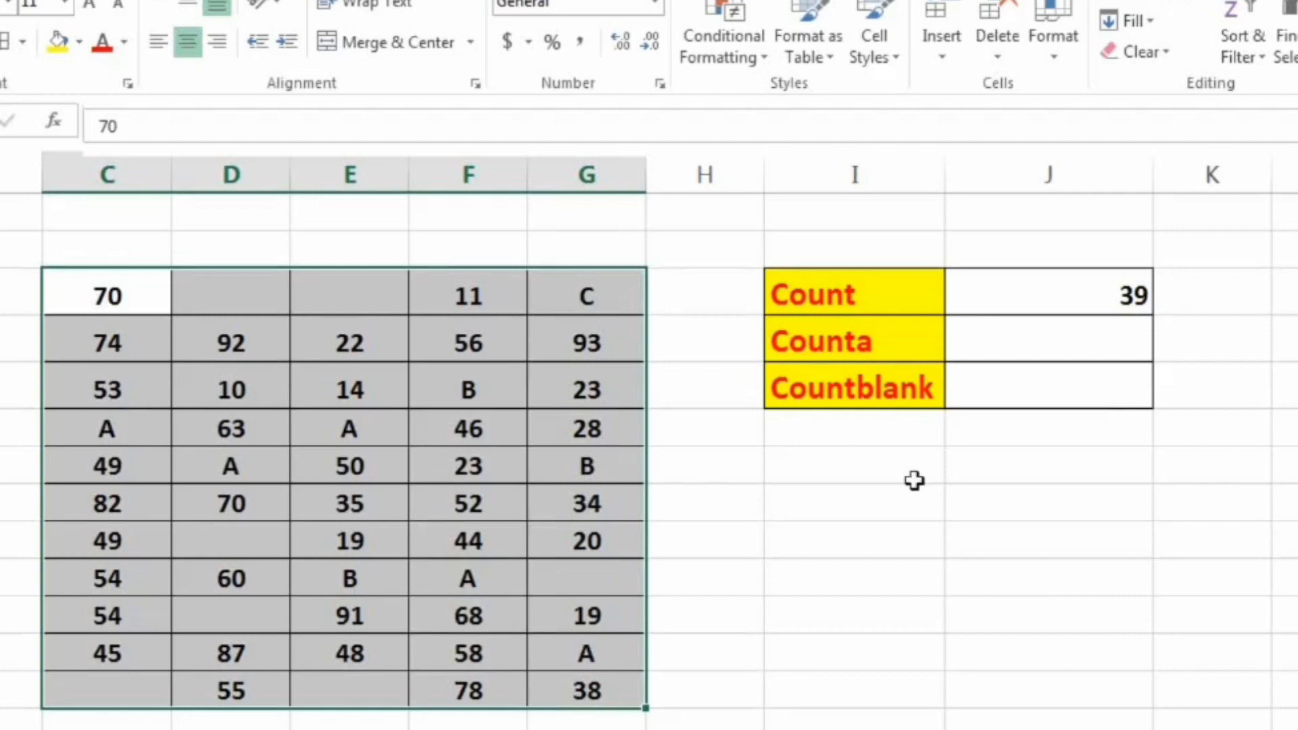
left_click(1059, 343)
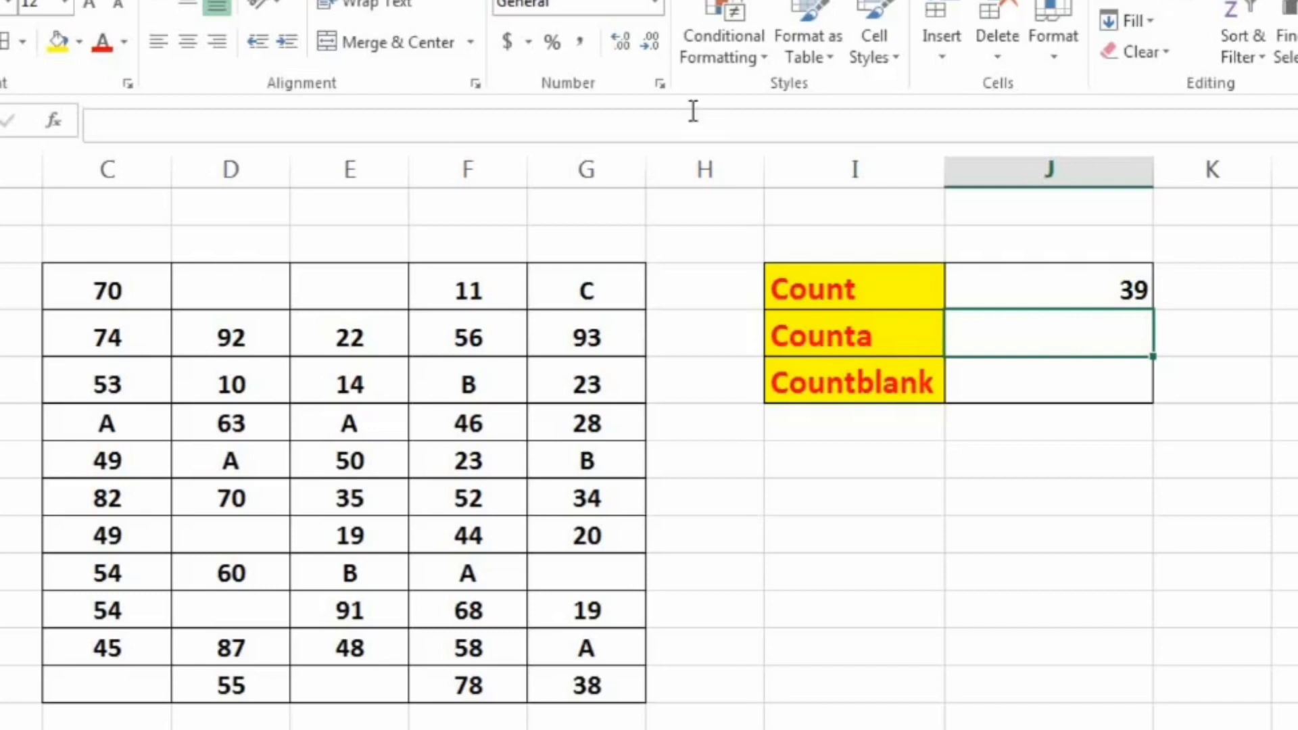
left_click(585, 291)
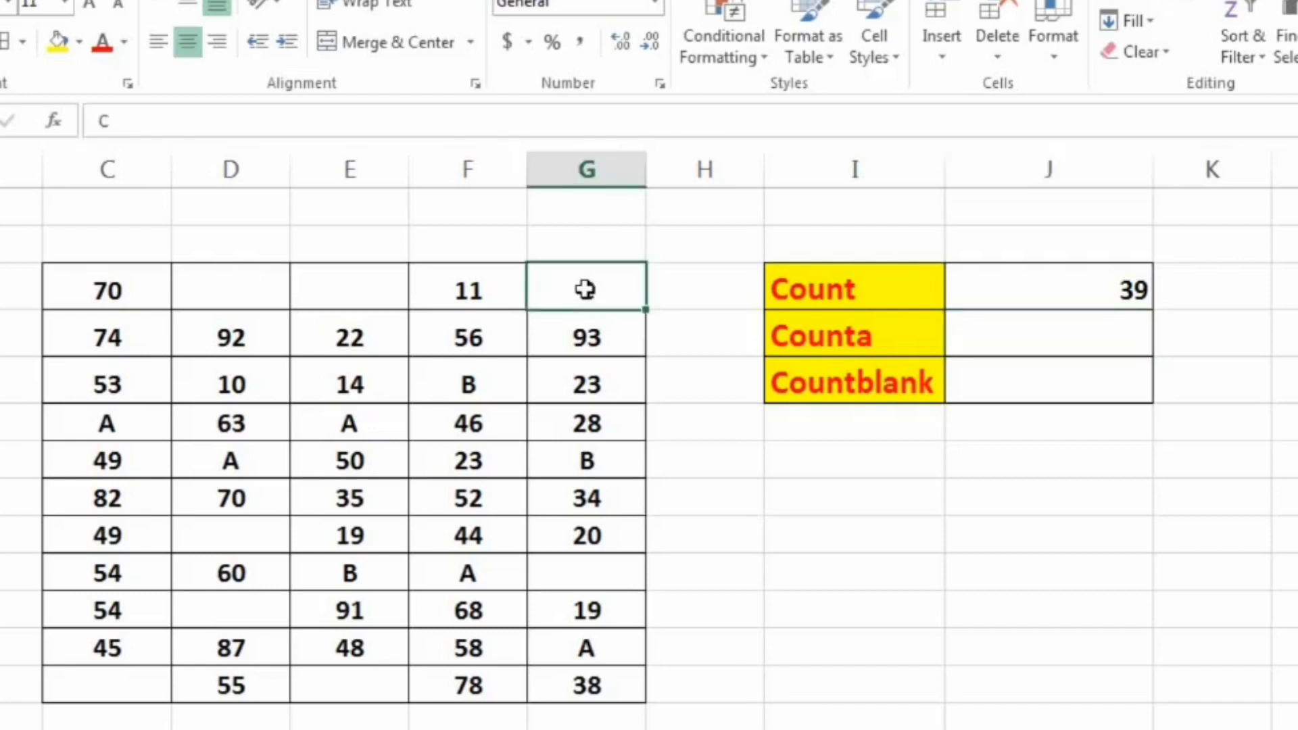
left_click(483, 285)
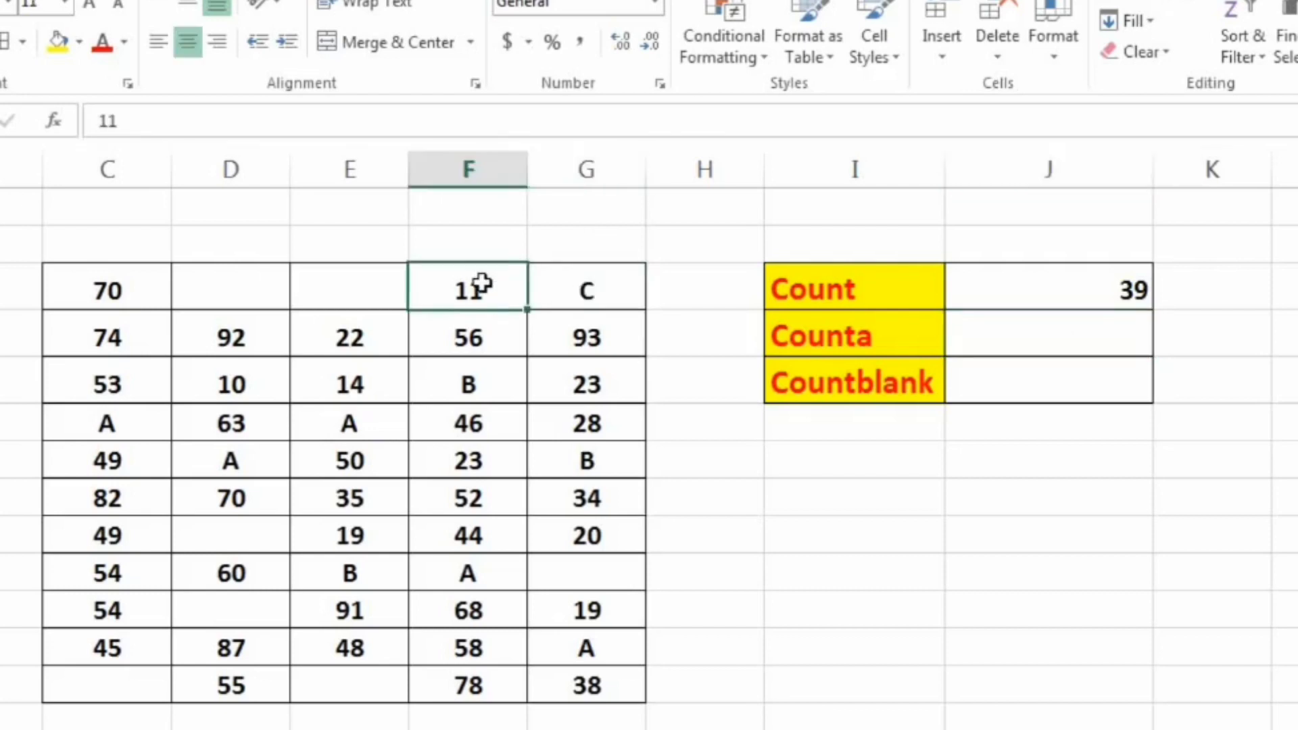
left_click(371, 281)
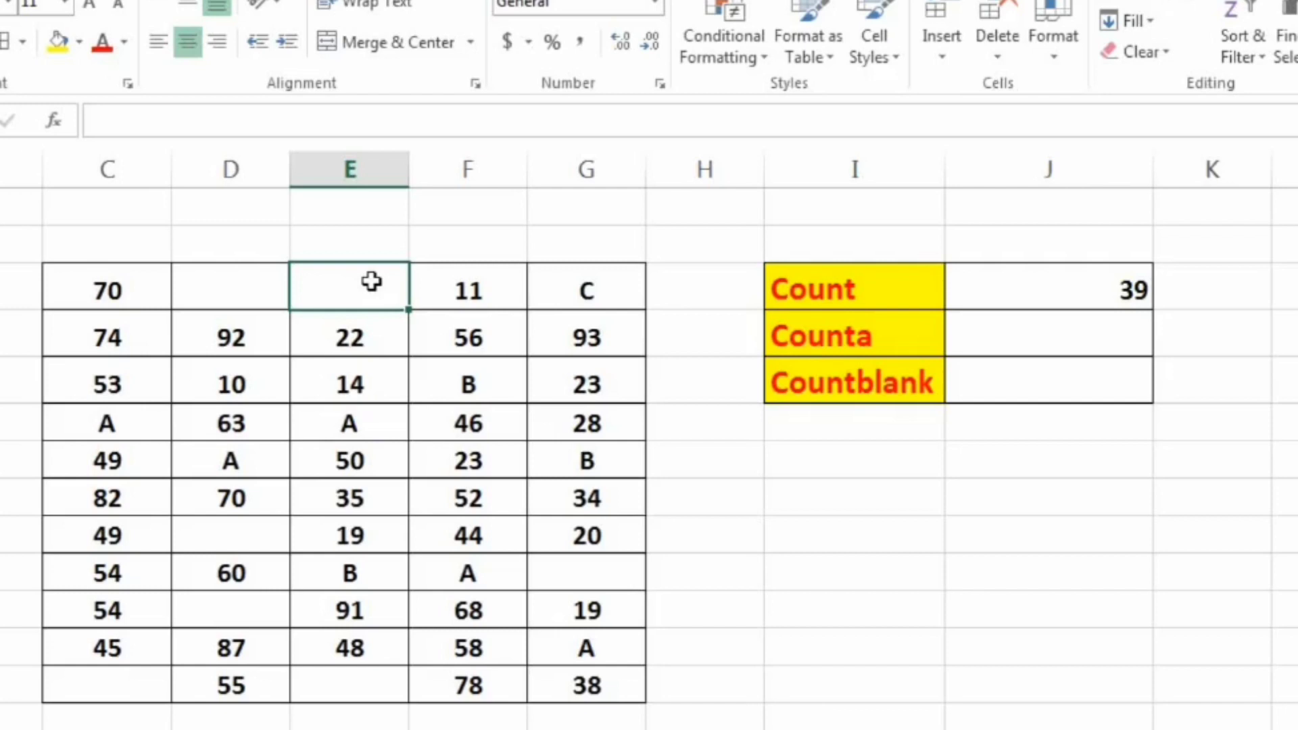
left_click(893, 391)
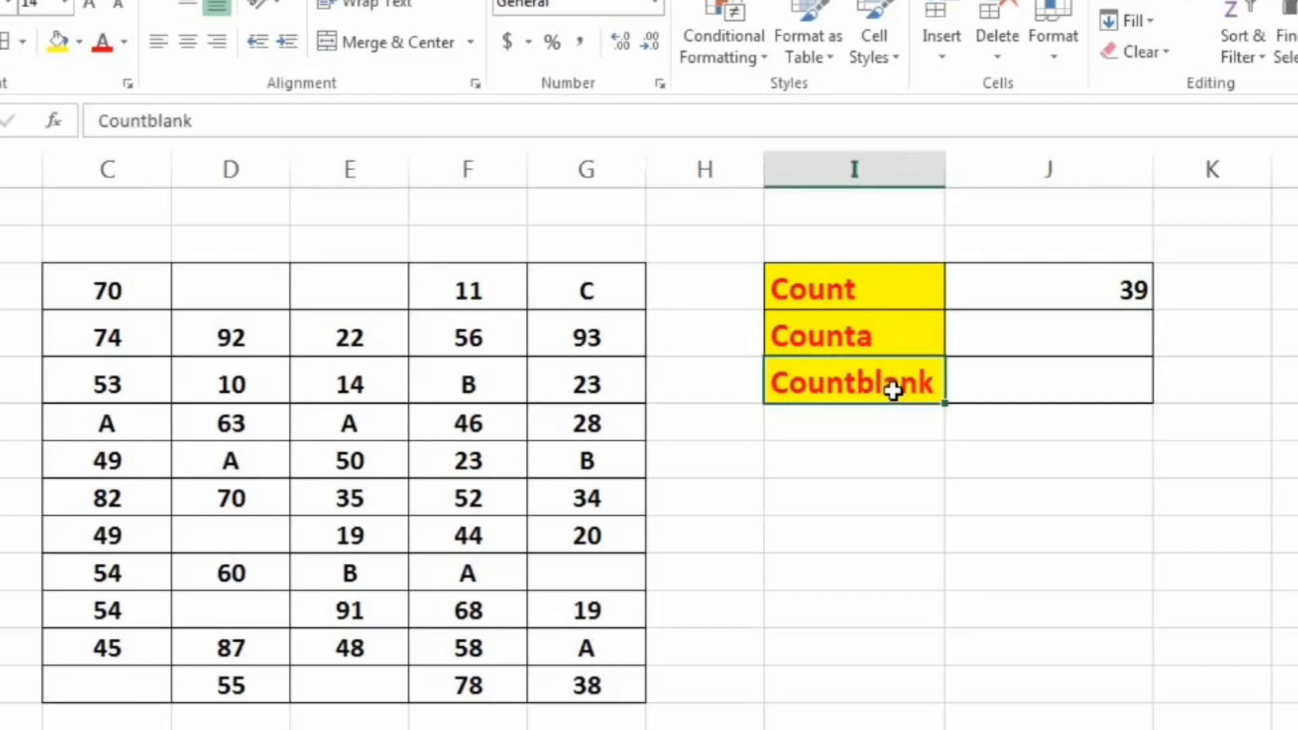
left_click(996, 392)
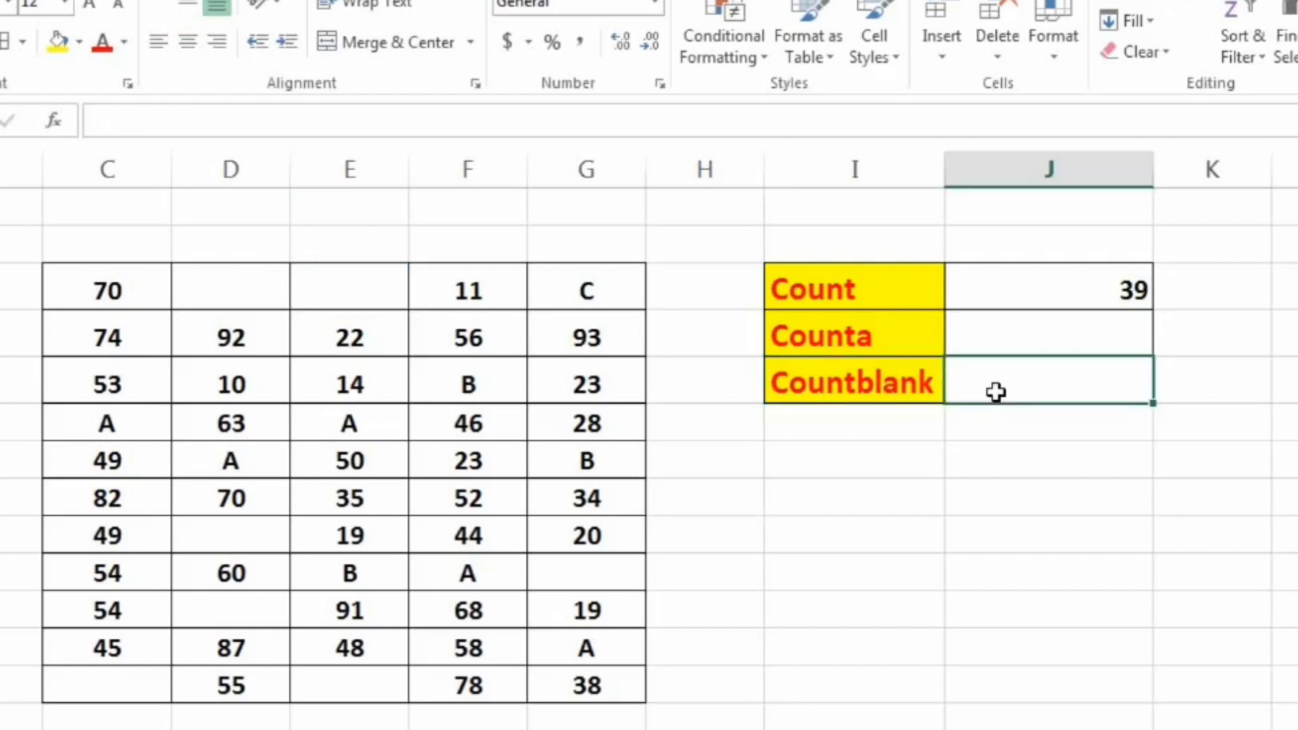
Step: Enter the formula =COUNTA(C3:G13) in cell J4, beside the Counta label
left_click(1054, 325)
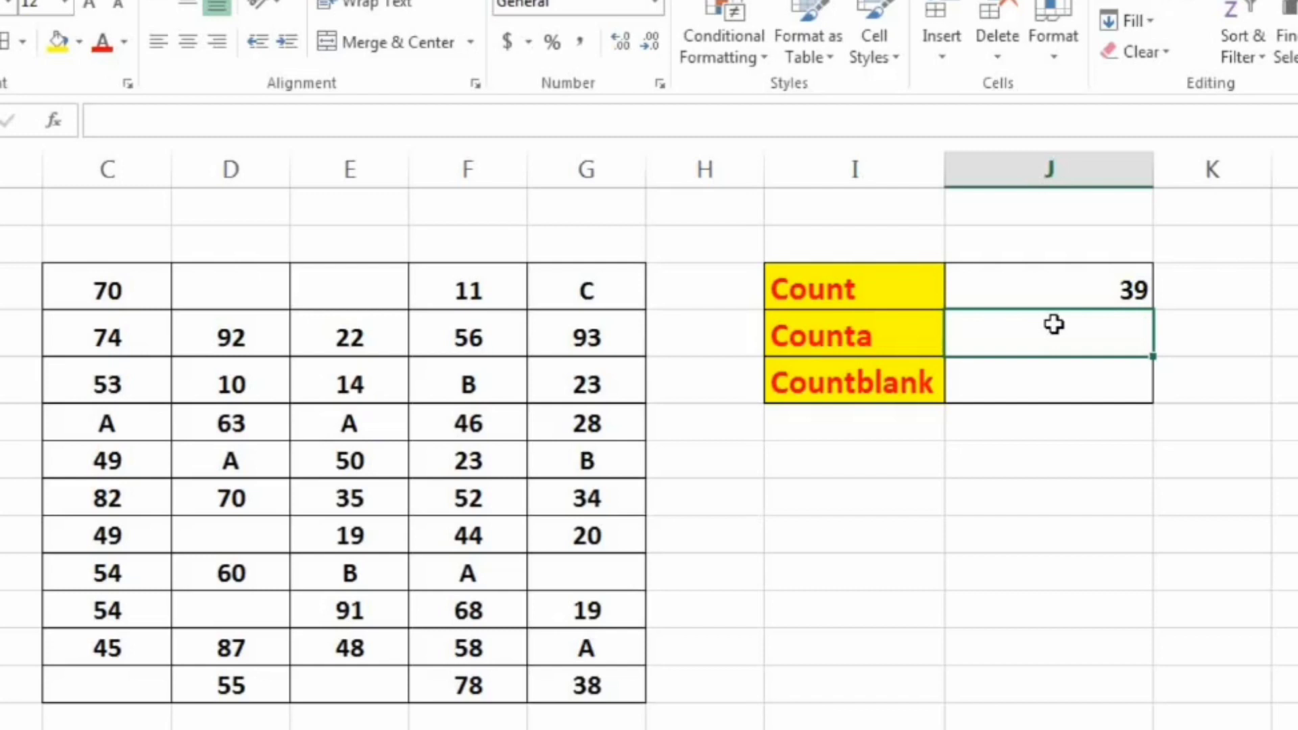
type("=cou")
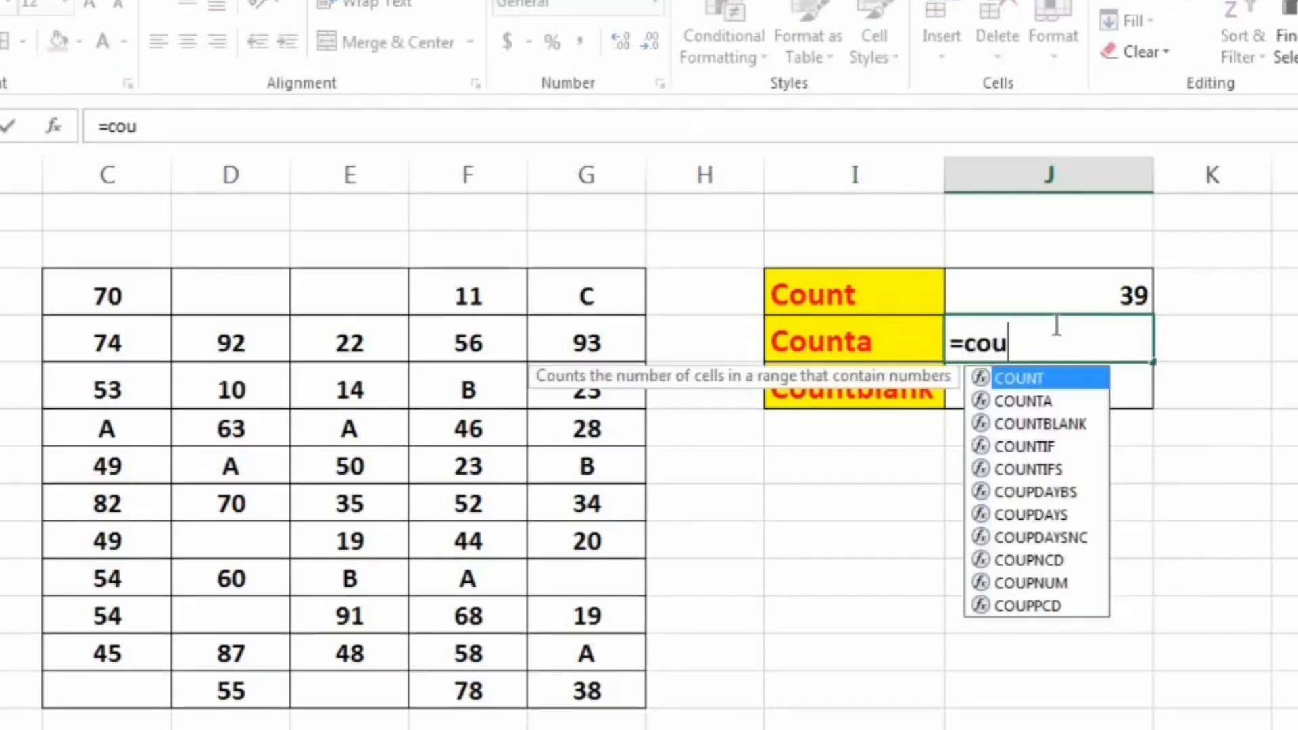
type("n")
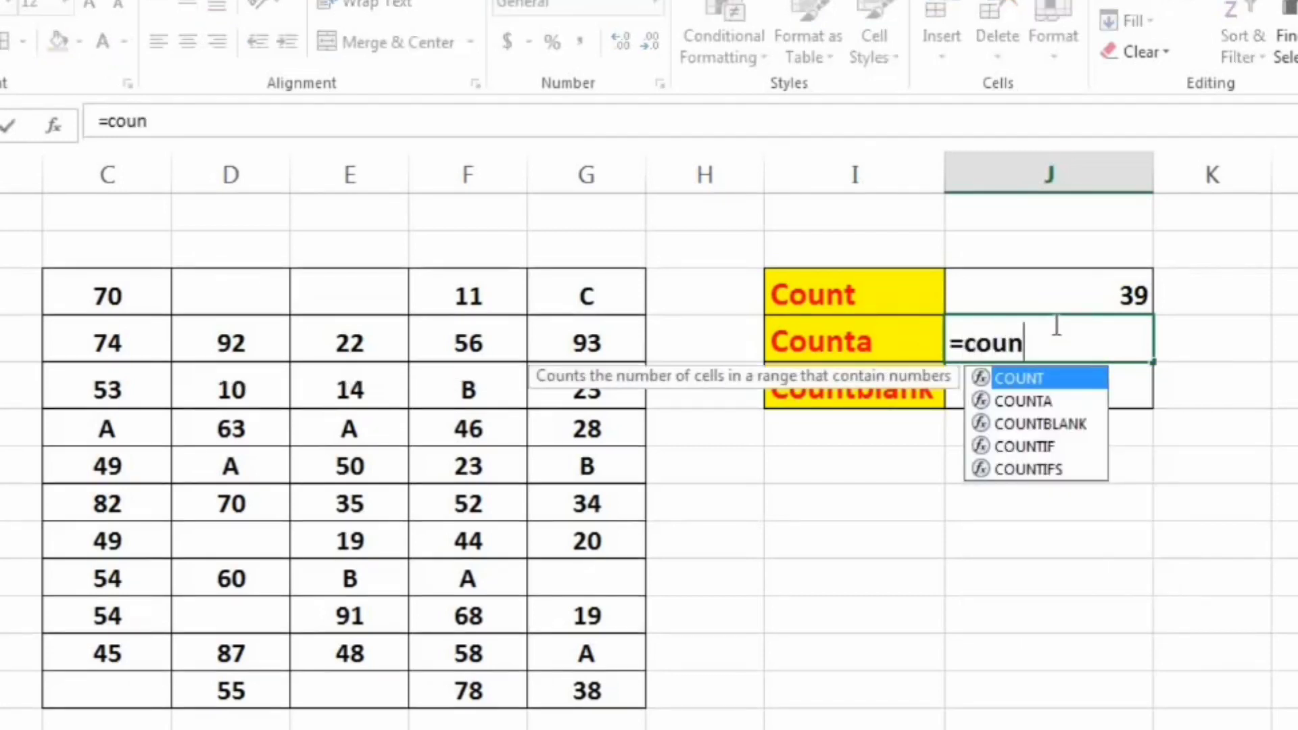
type("ta")
key("Tab")
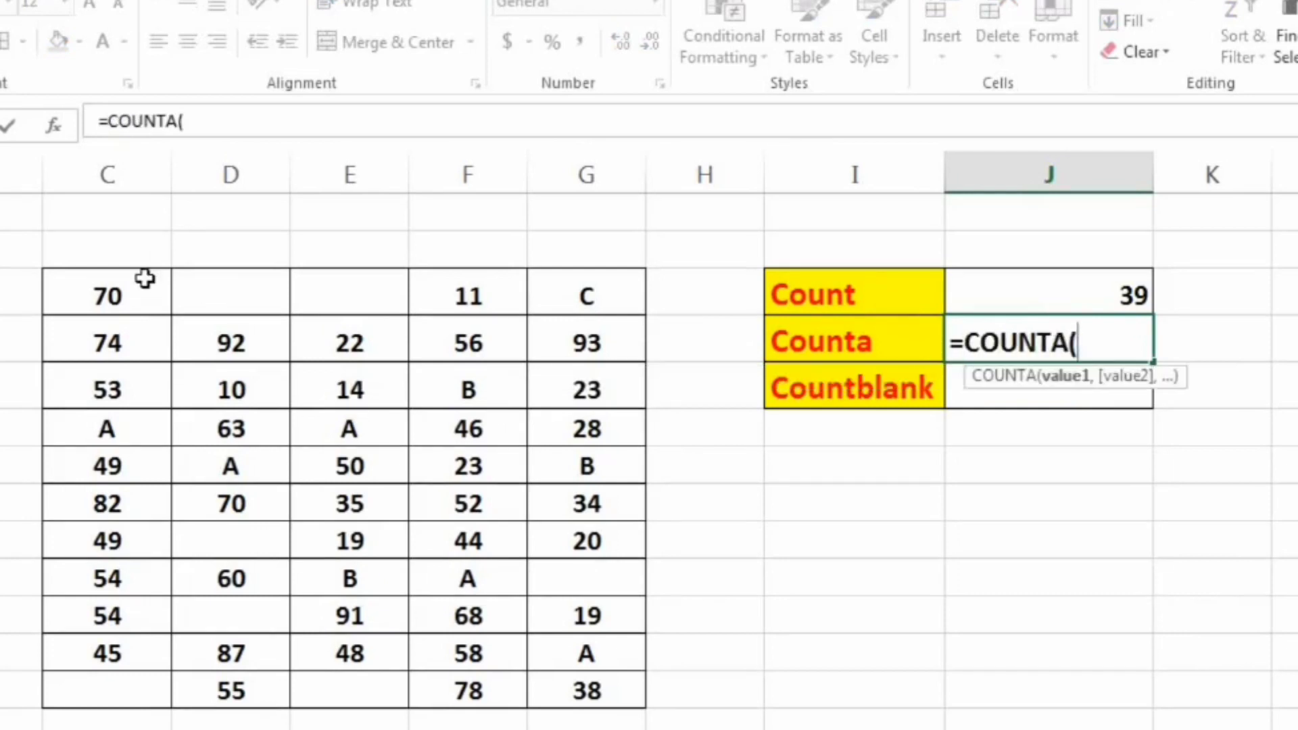
left_click_drag(144, 278, 553, 684)
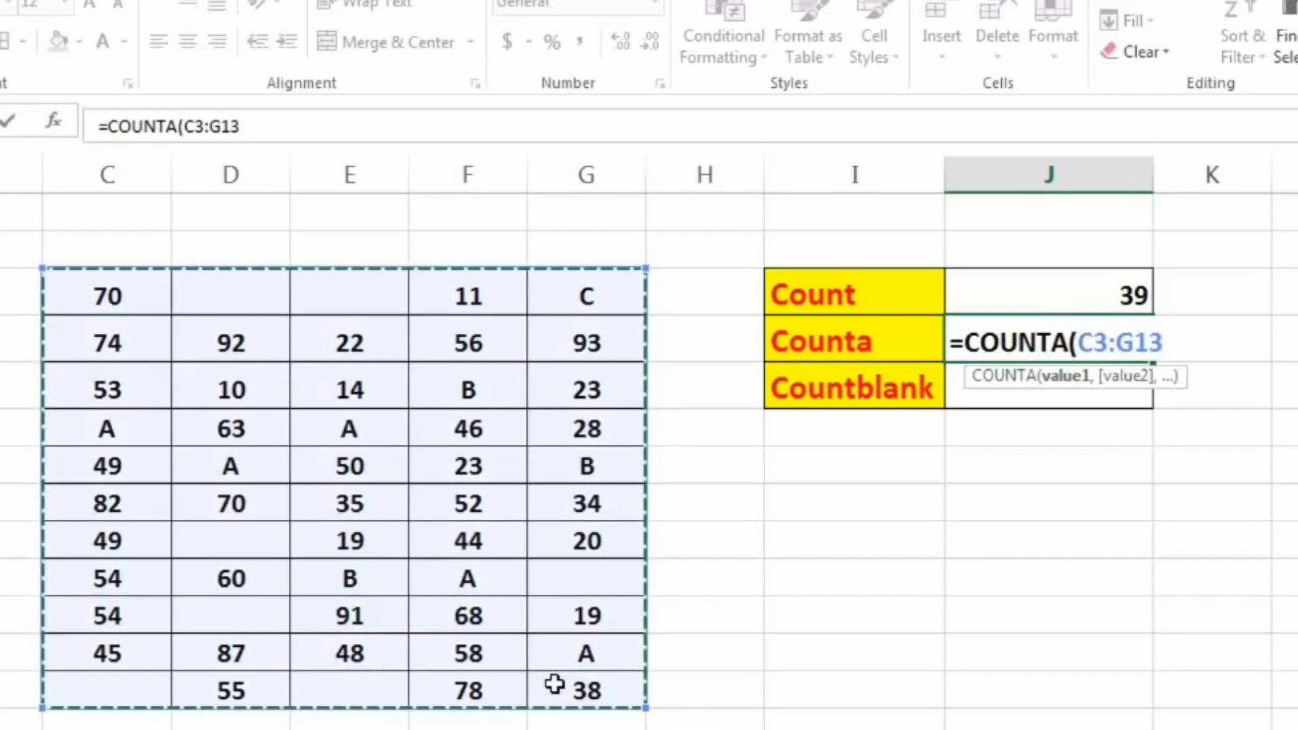
type(")")
key("Return")
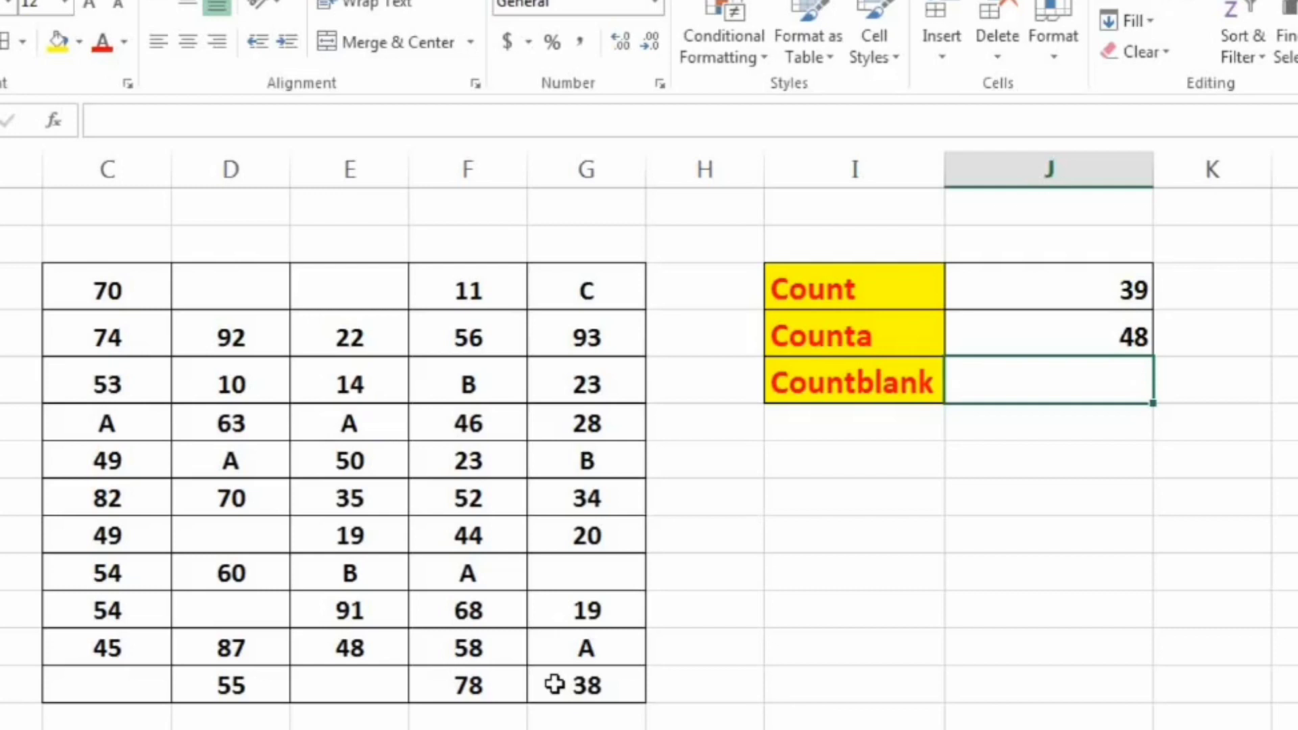
Step: Enter the formula =COUNTBLANK(C3:G13) in cell J5, beside the Countblank label
type("=")
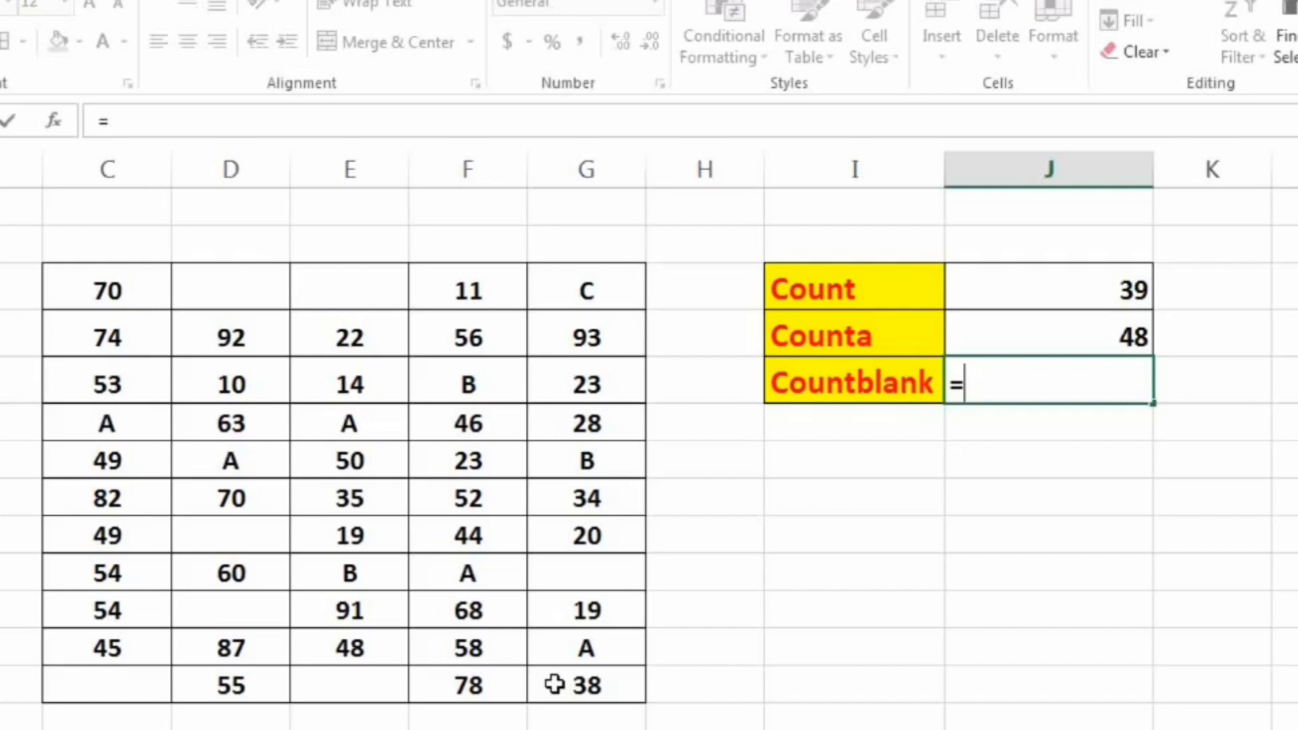
type("c")
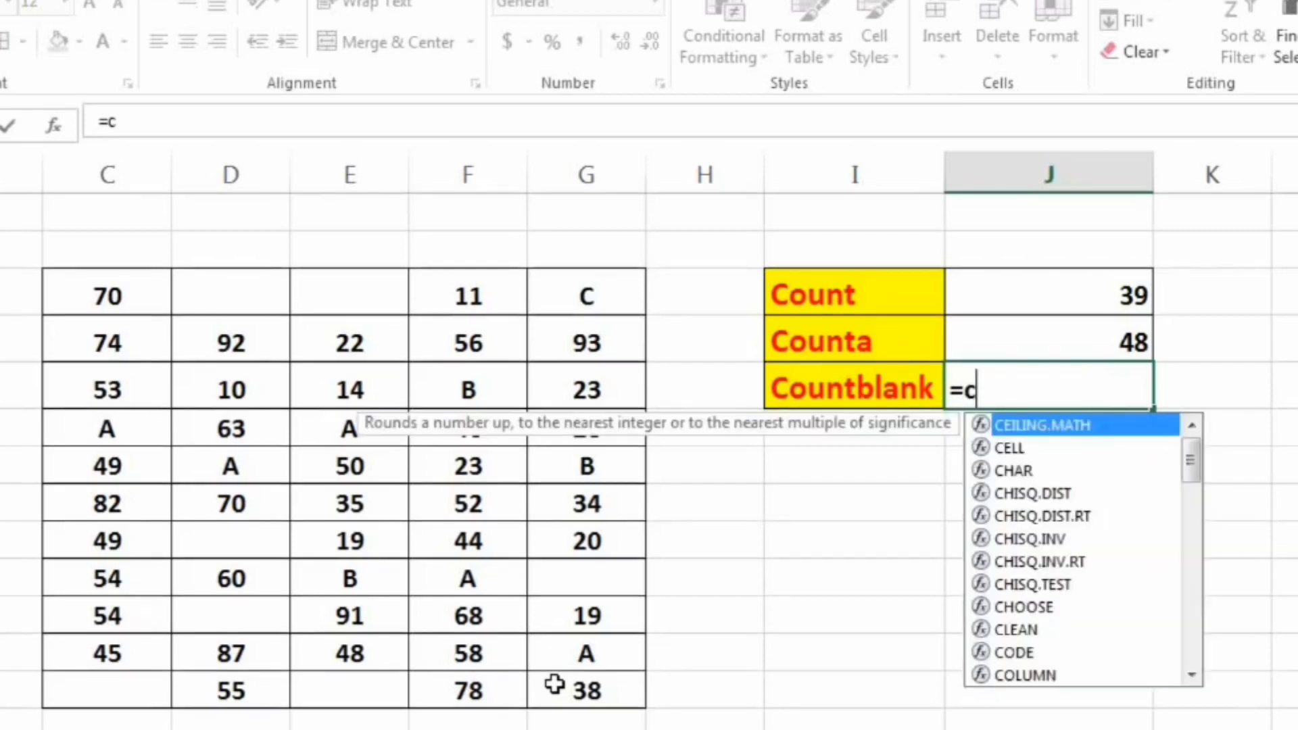
type("ountb")
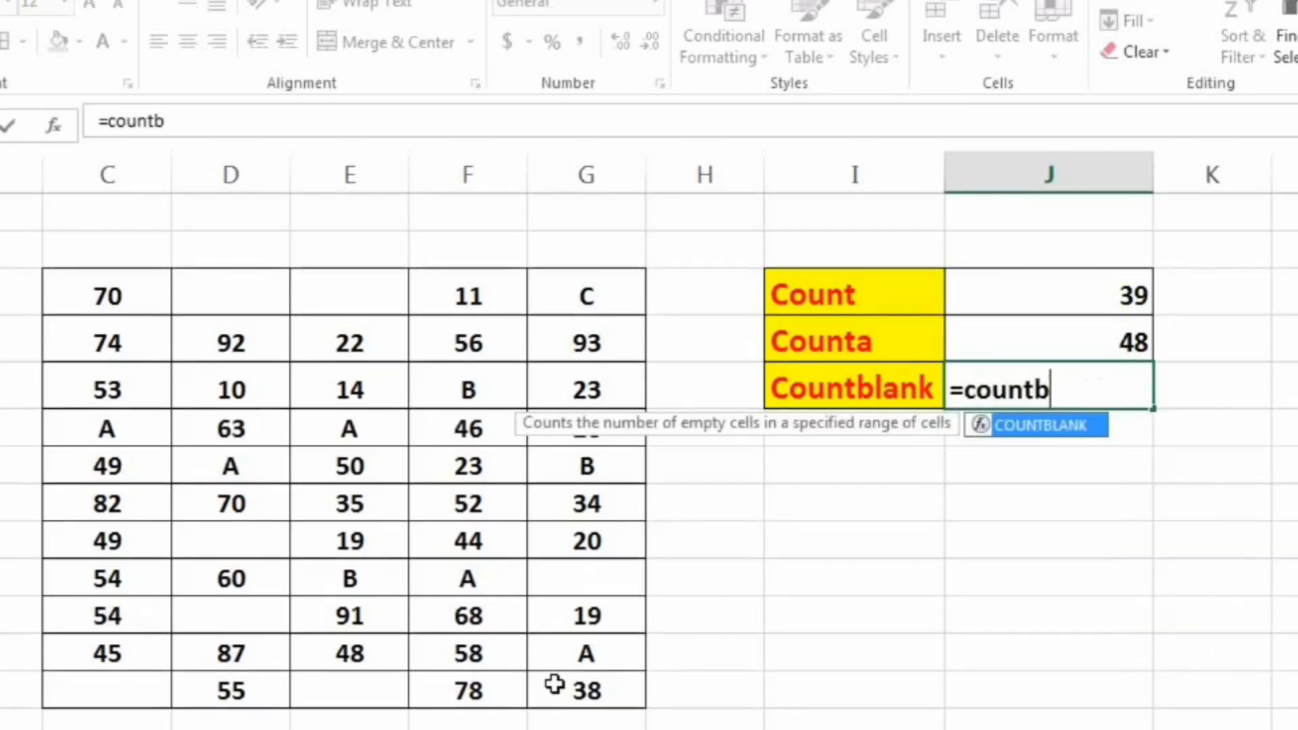
key("Tab")
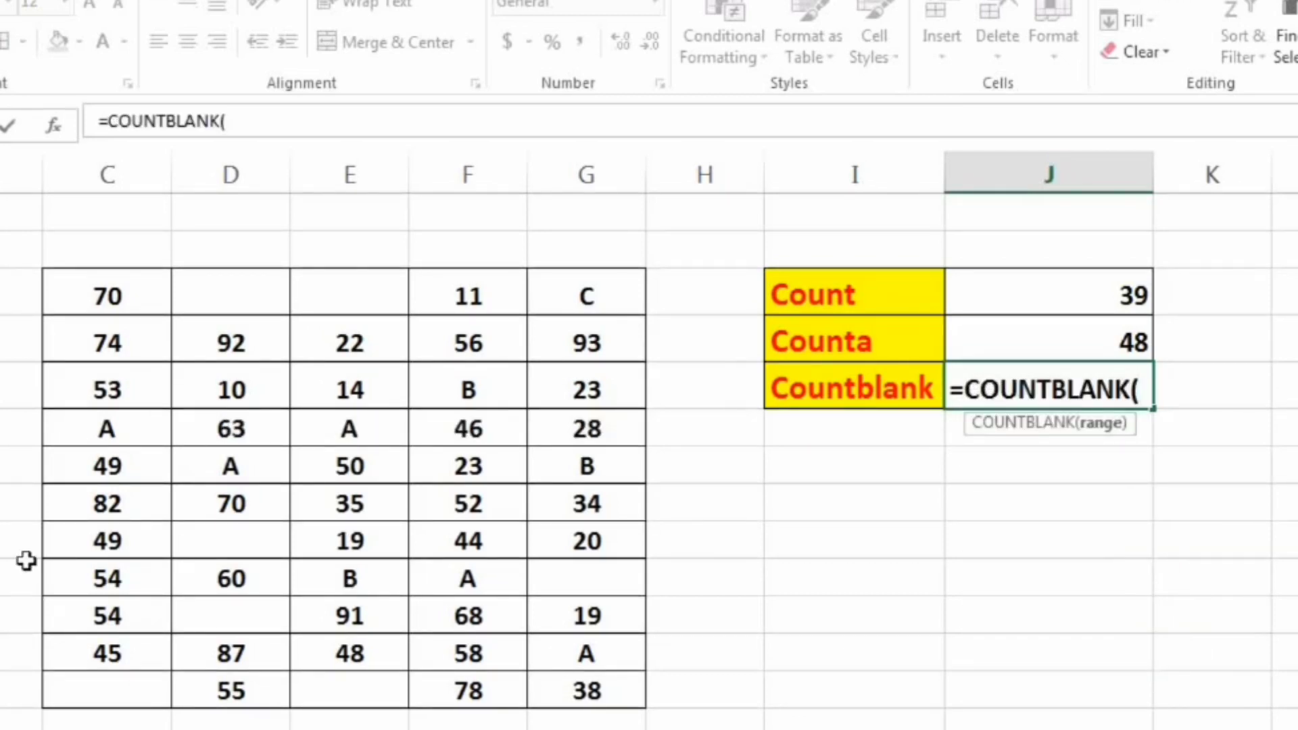
left_click(58, 303)
left_click_drag(58, 303, 537, 688)
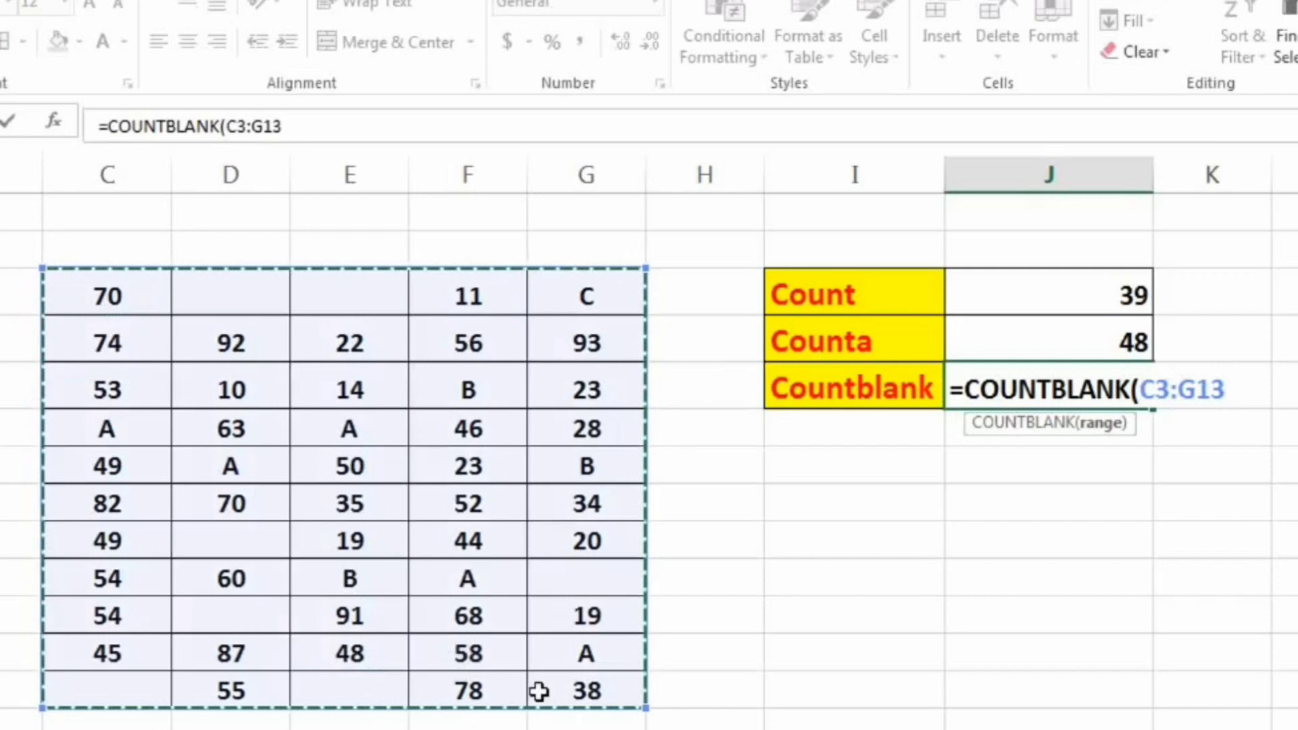
type(")")
key("Return")
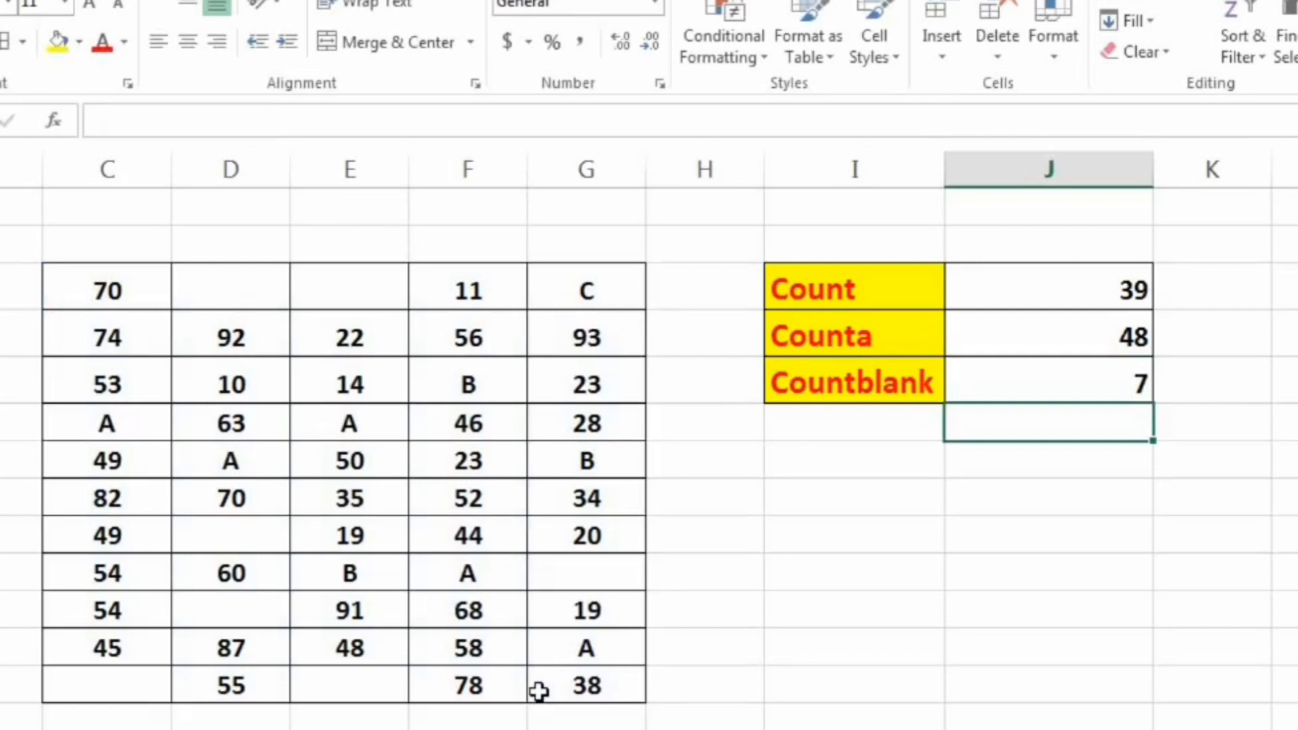
Step: Review the Count, Counta and Countblank formulas in J3:J5 and compare their results with the data range C3:G13
left_click(1093, 296)
left_click(1086, 335)
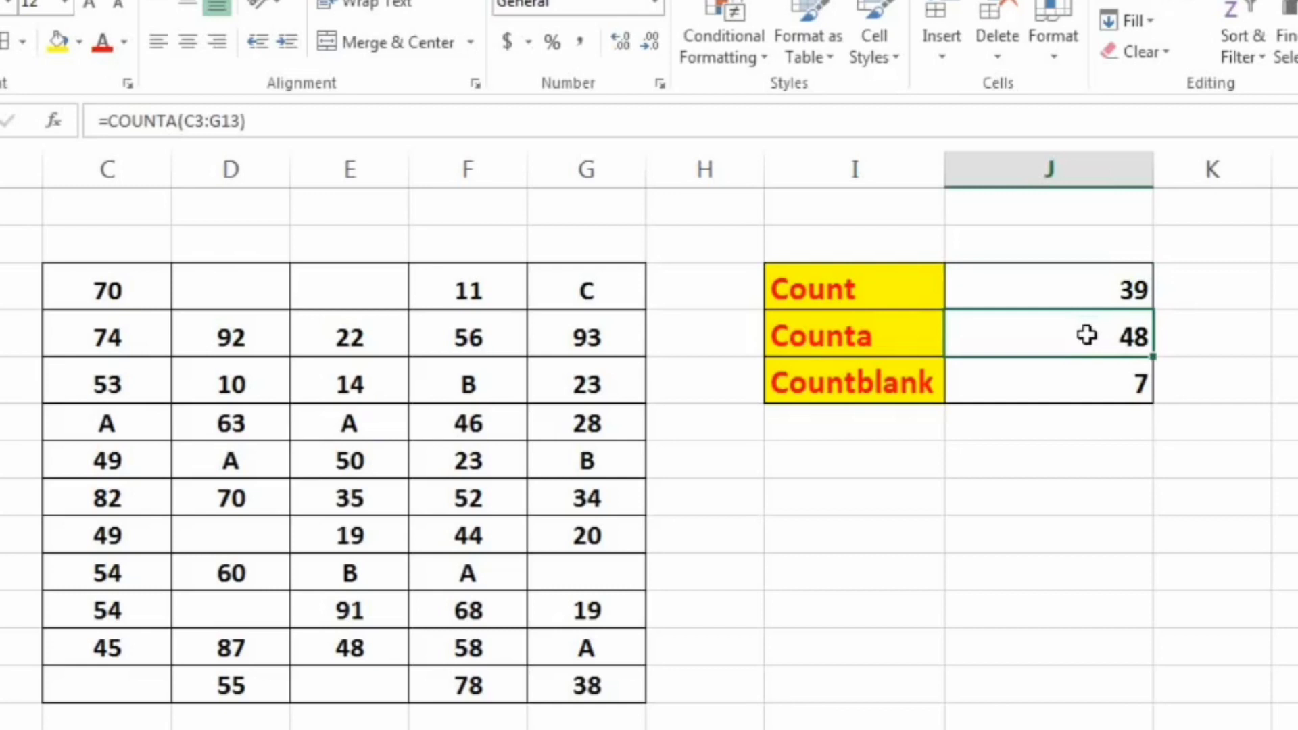
left_click(1101, 398)
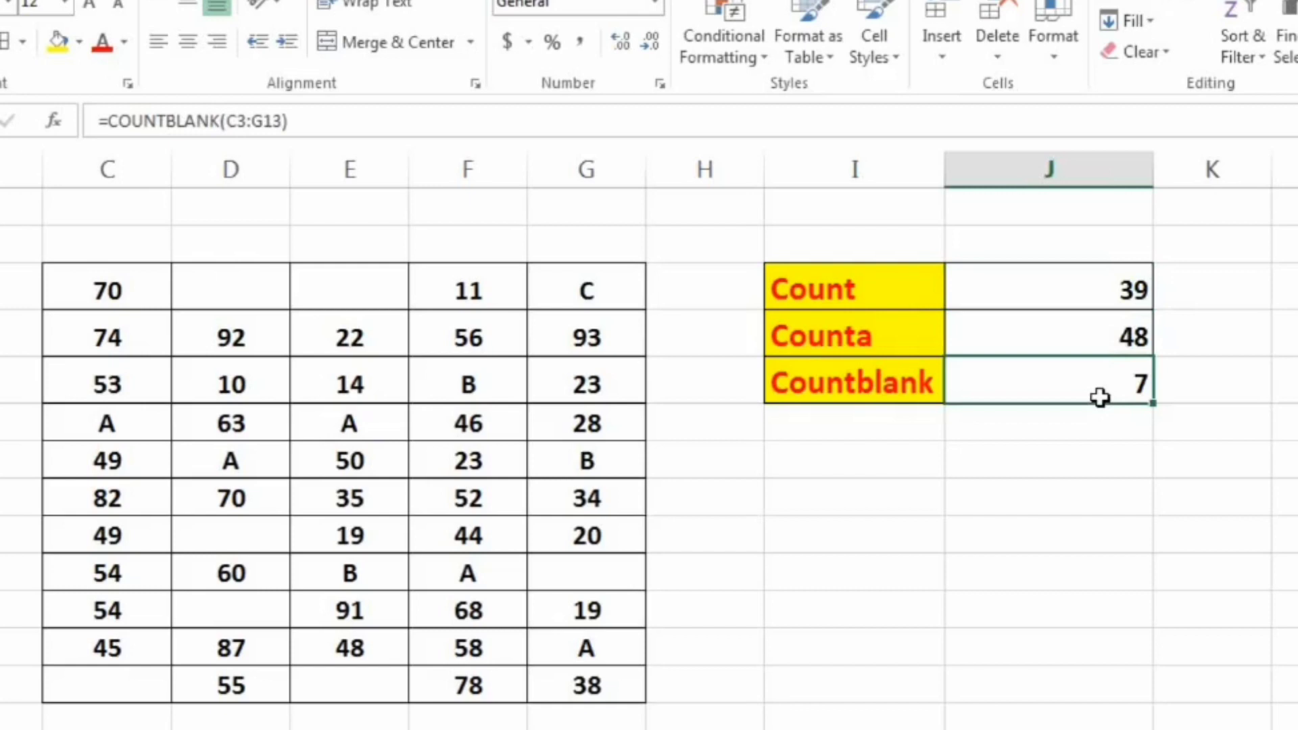
left_click(1092, 345)
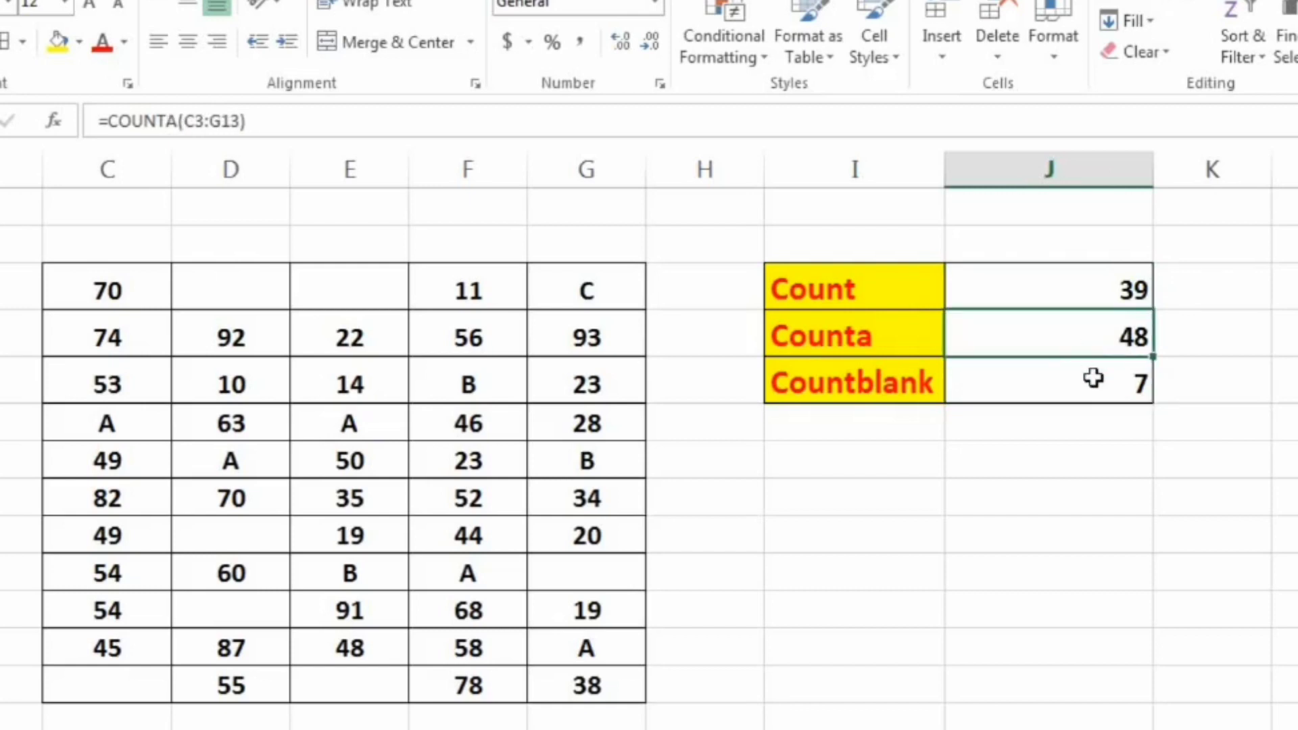
left_click(1092, 379)
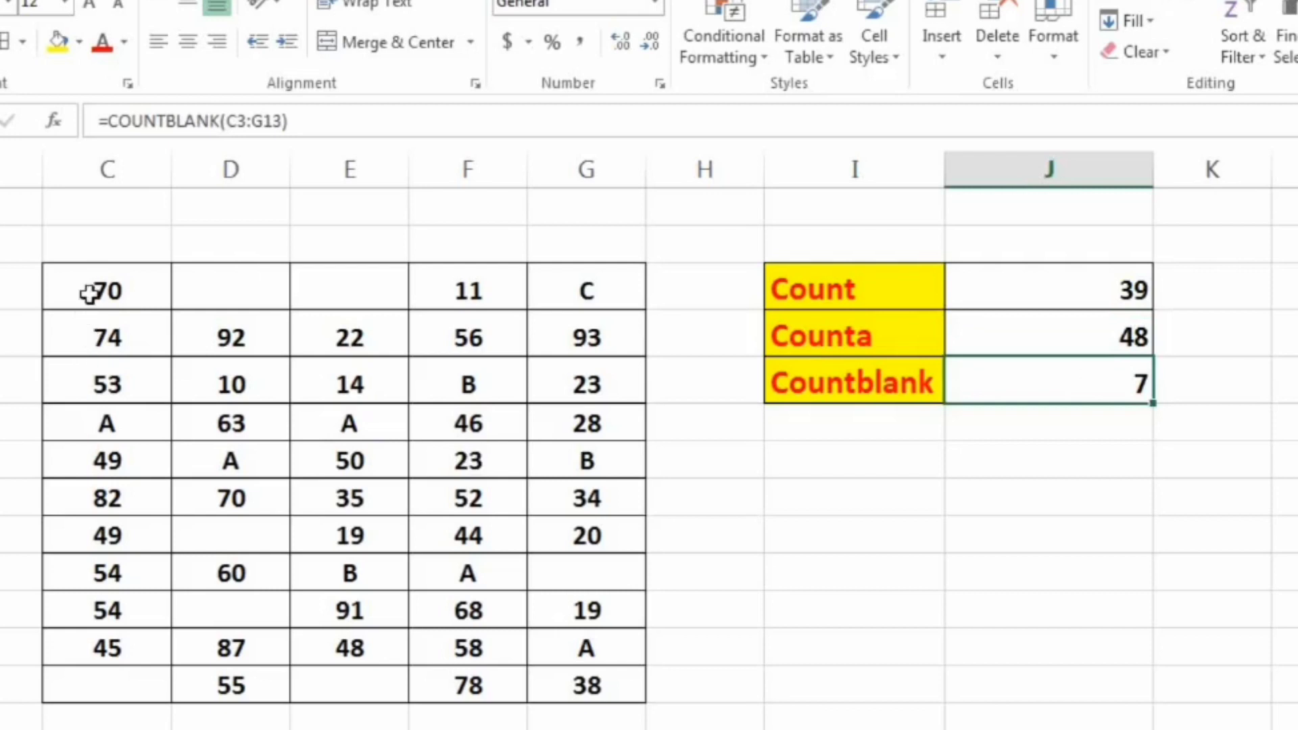
left_click_drag(87, 289, 567, 674)
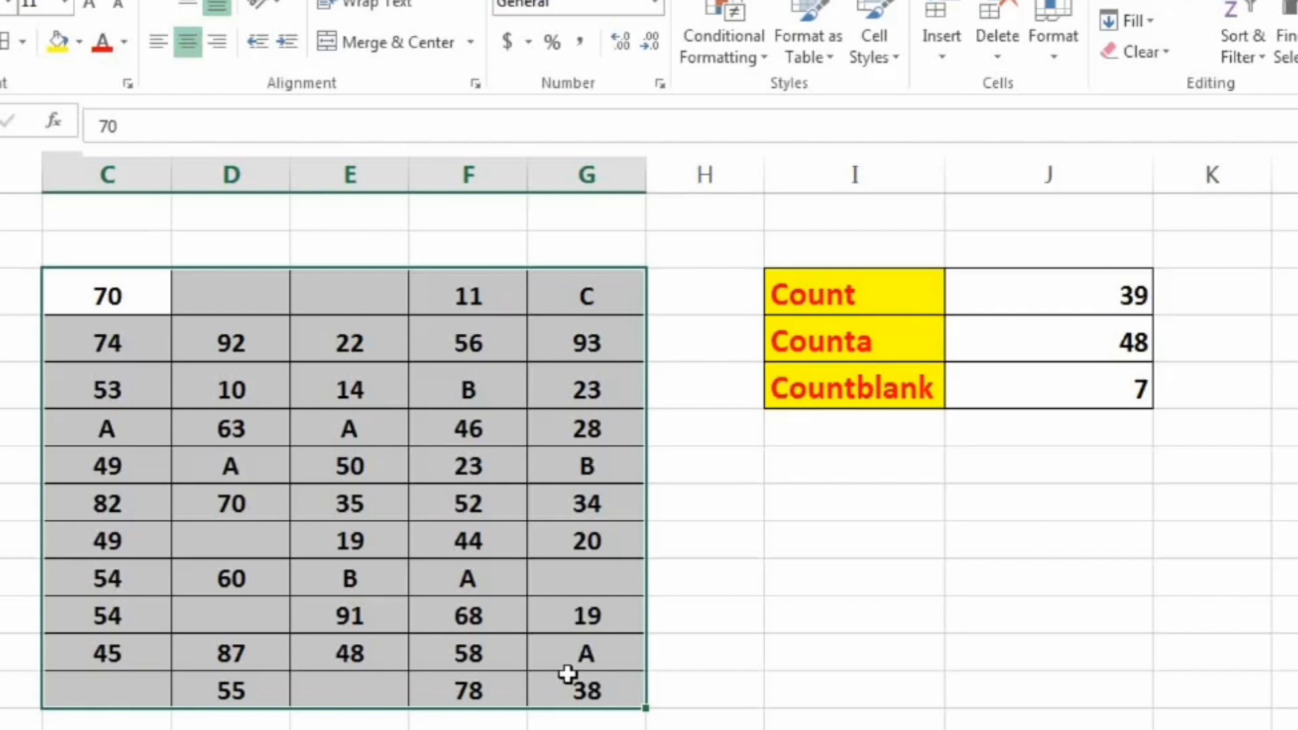
left_click(842, 558)
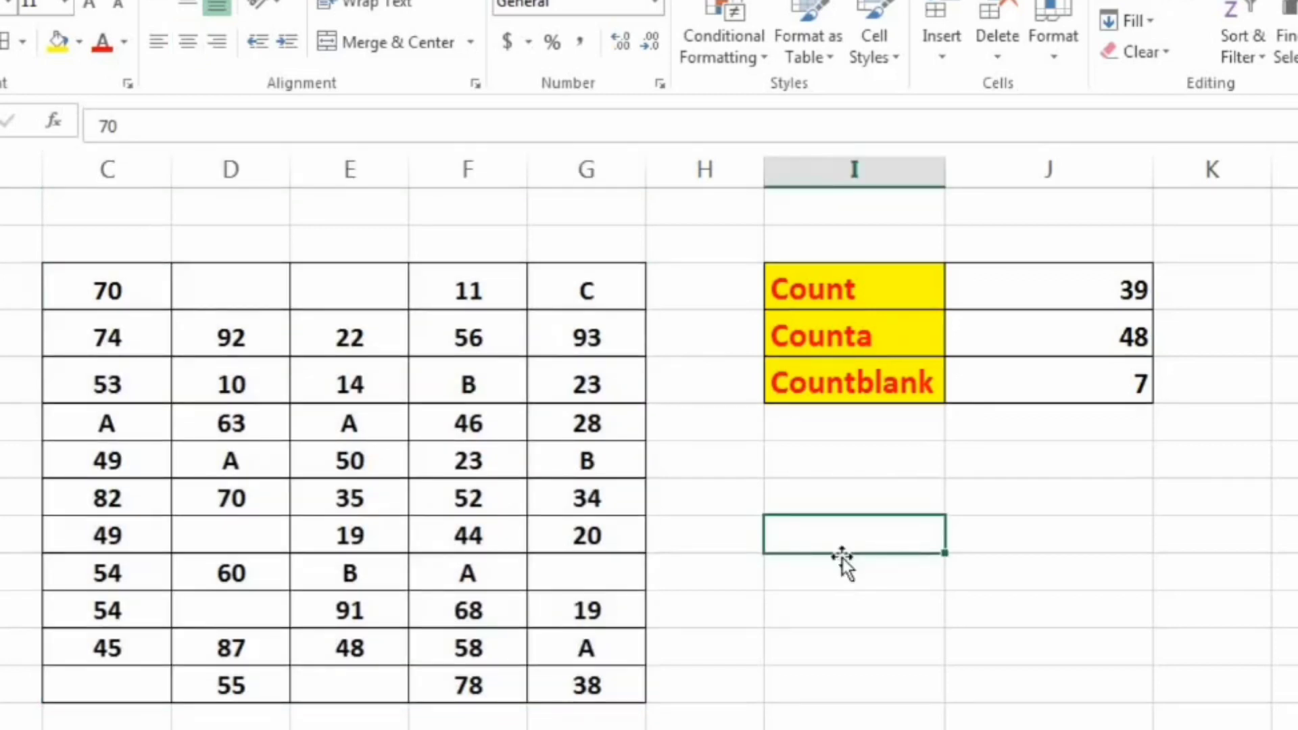